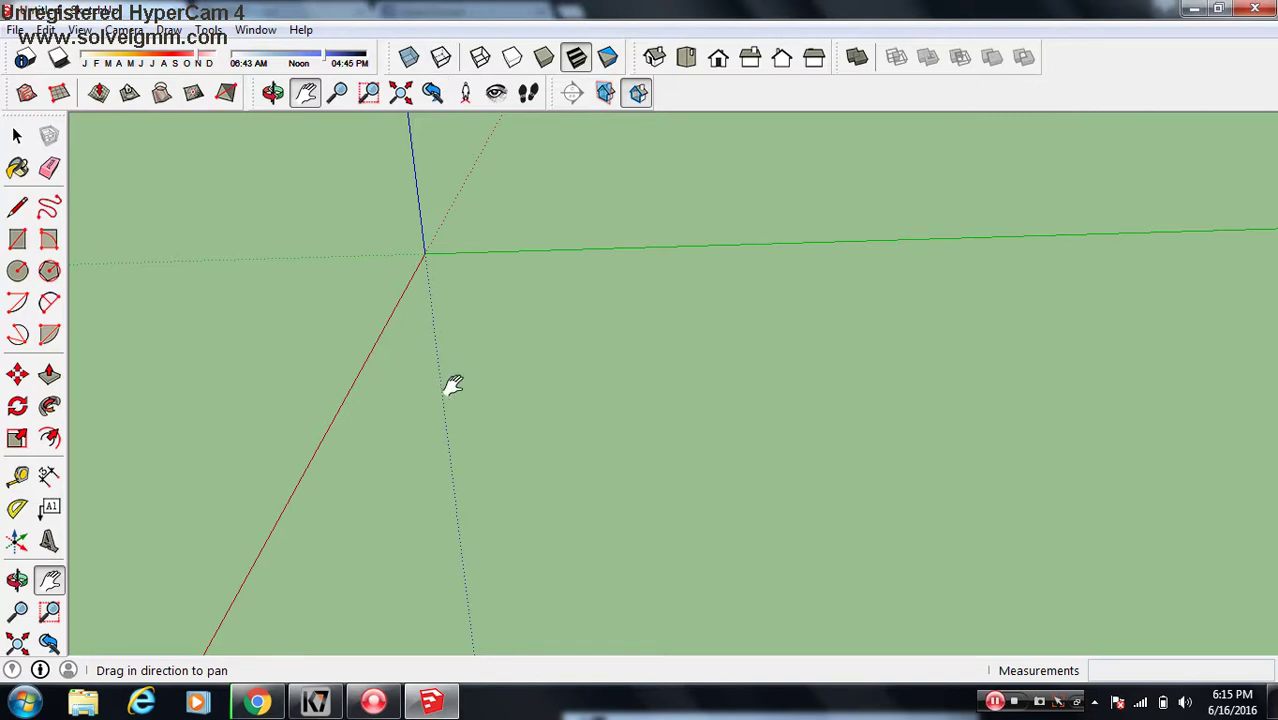
# Step: Draw an 8' by 15' rectangle starting at the axes origin
pyautogui.moveTo(453, 383); pyautogui.dragTo(540, 423)
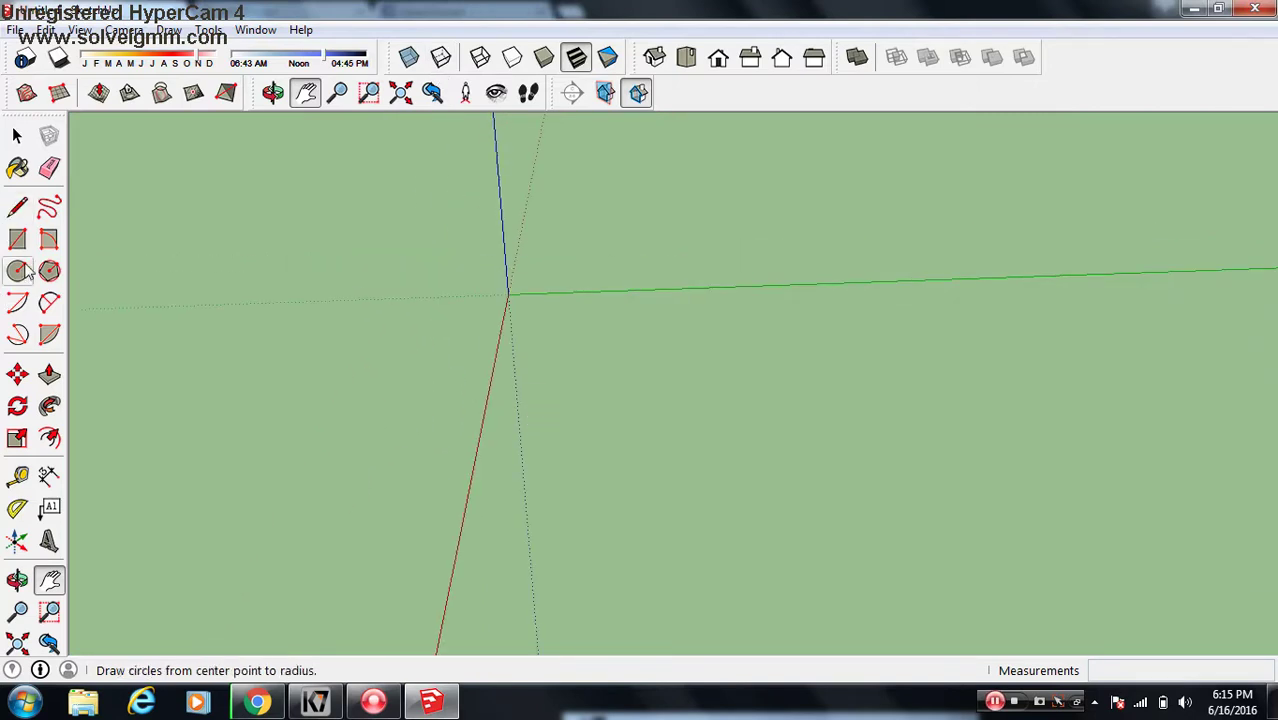
pyautogui.click(28, 239)
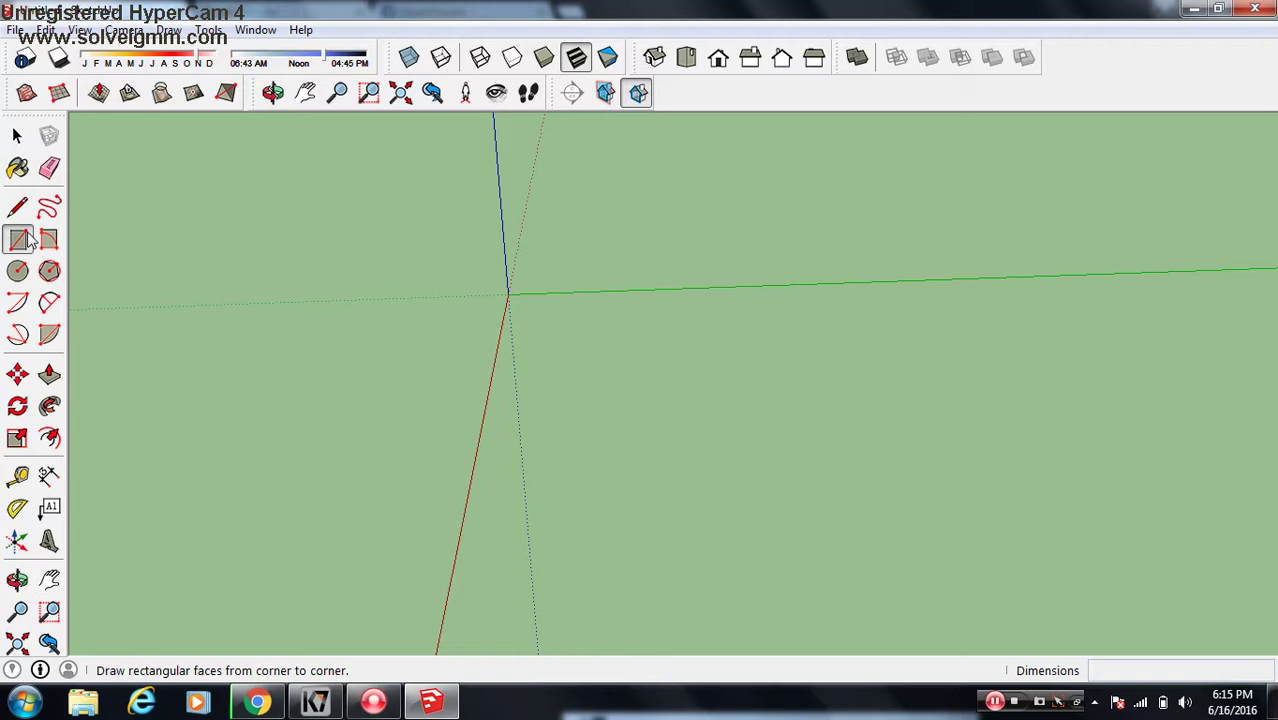
pyautogui.click(508, 292)
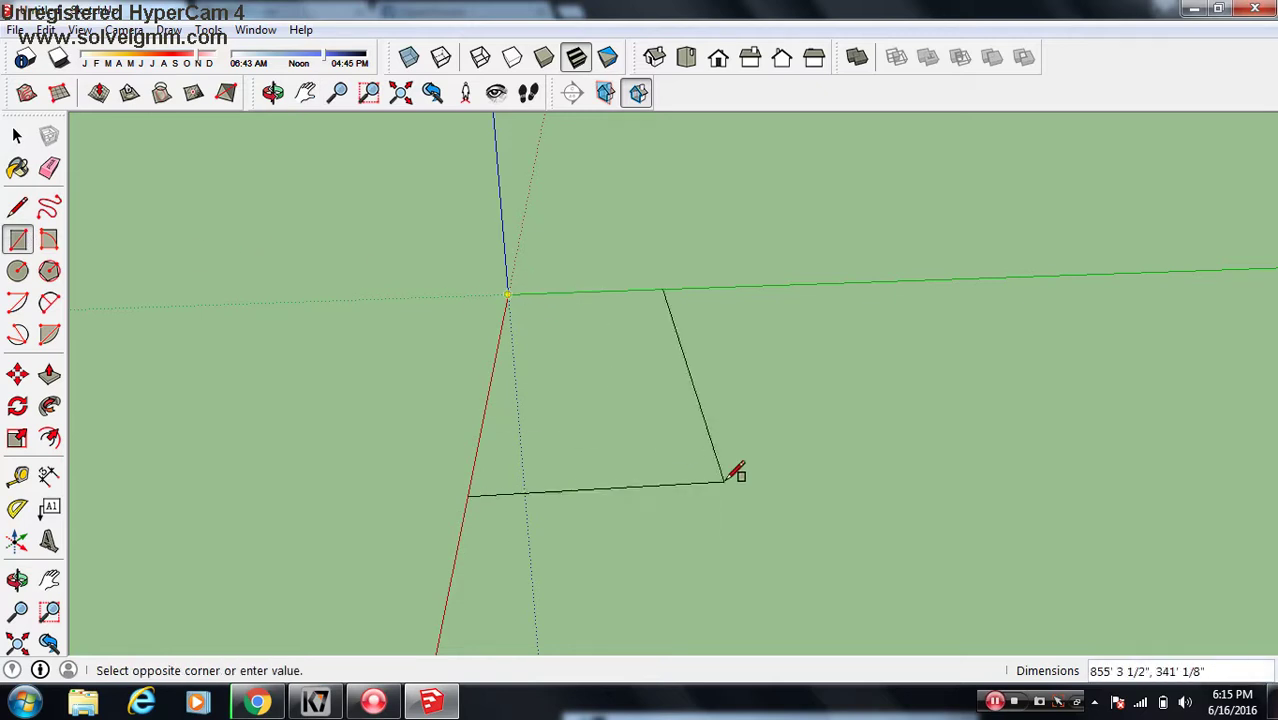
pyautogui.press('Escape')
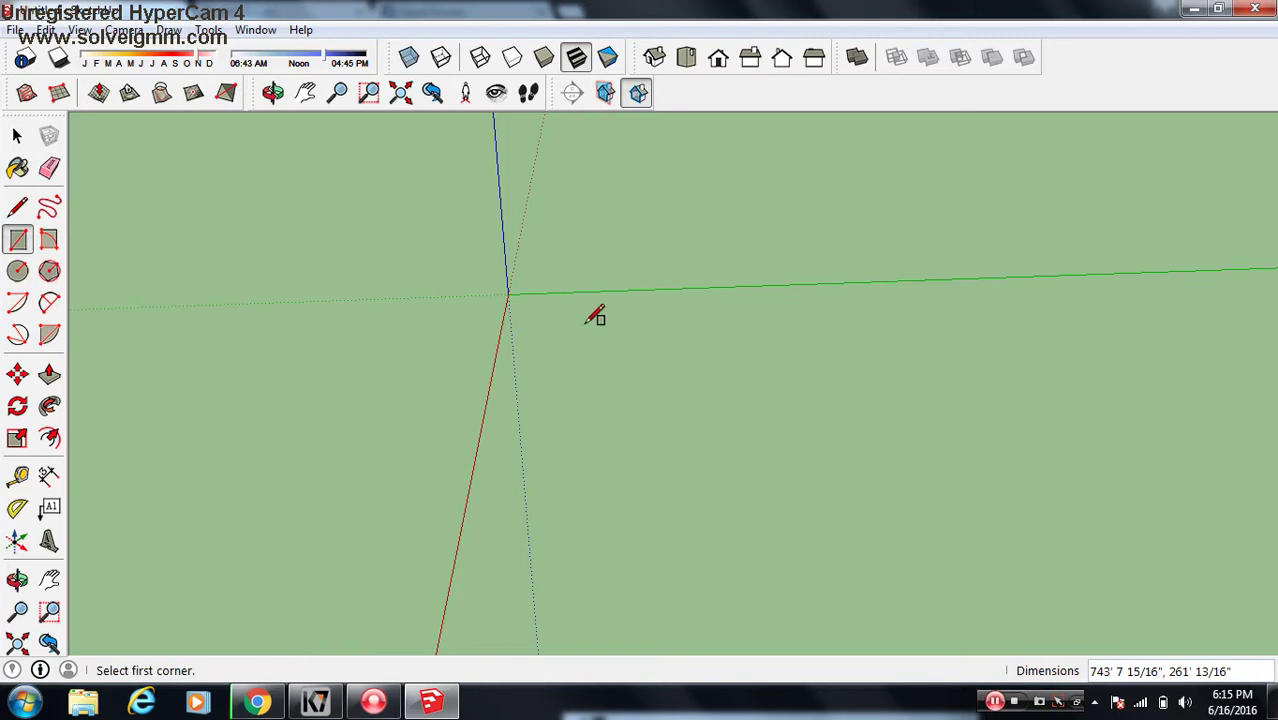
pyautogui.click(507, 293)
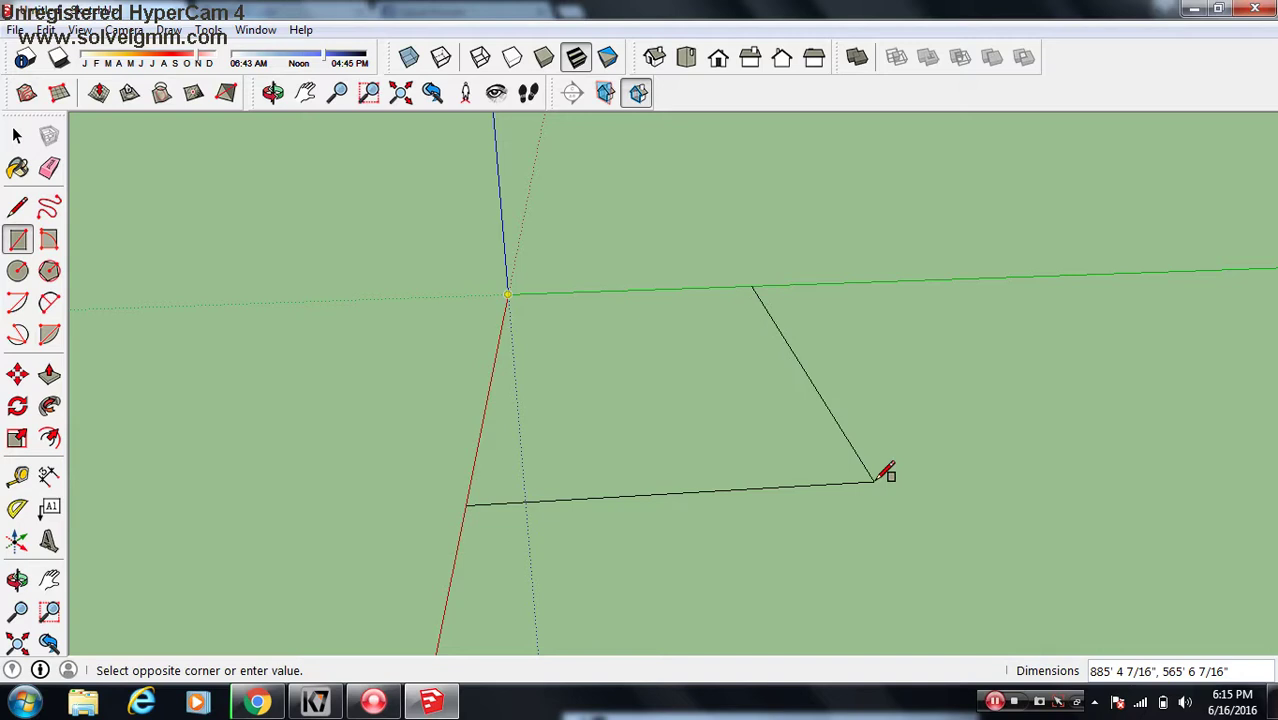
pyautogui.write('5')
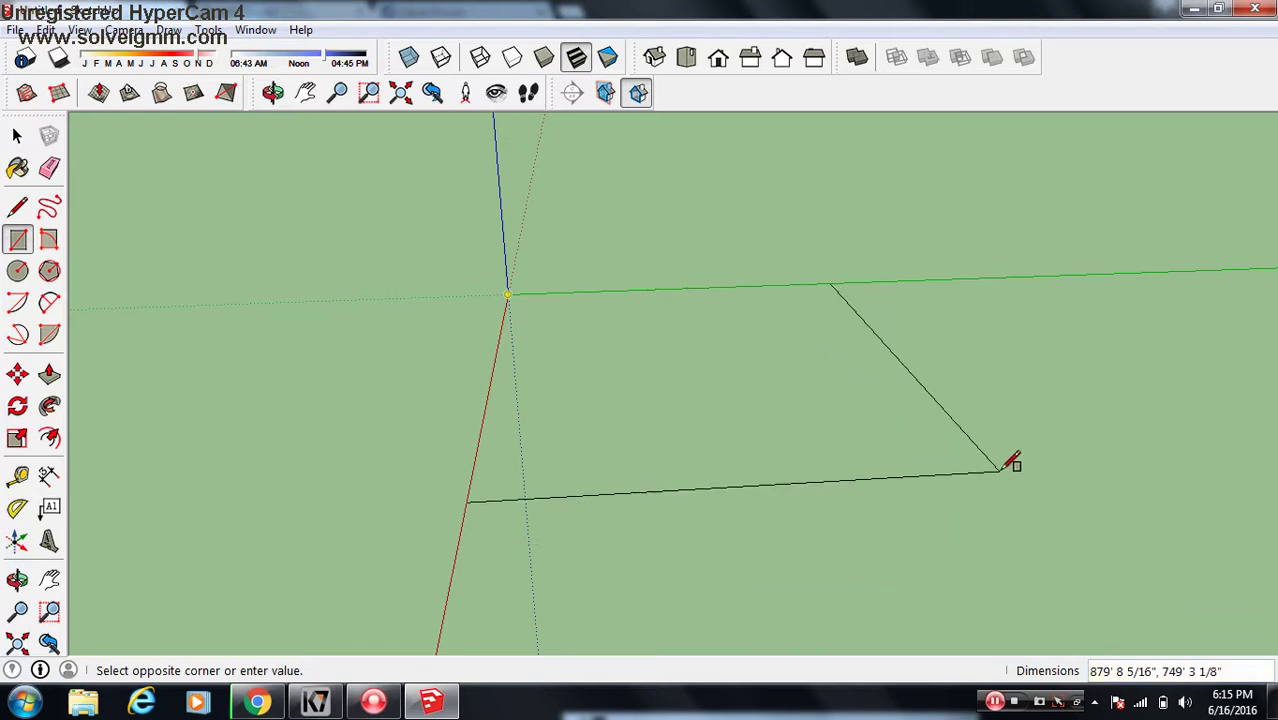
pyautogui.write("8',15")
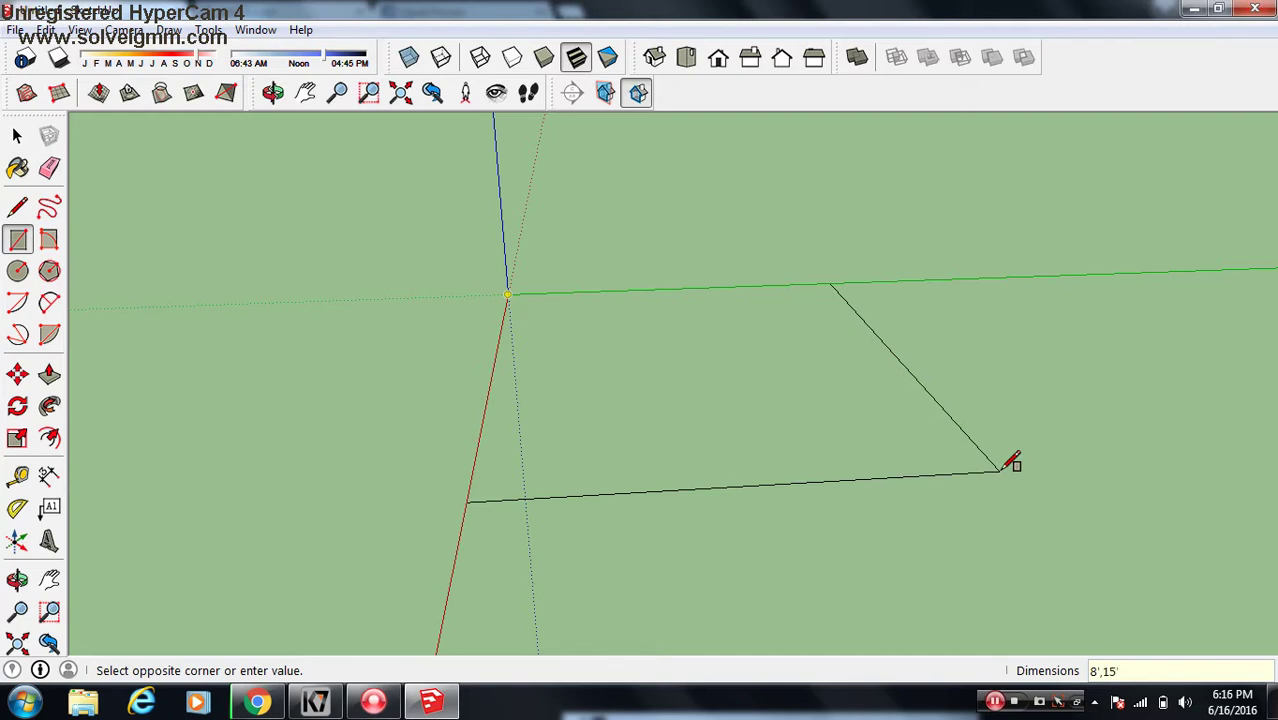
pyautogui.press('Return')
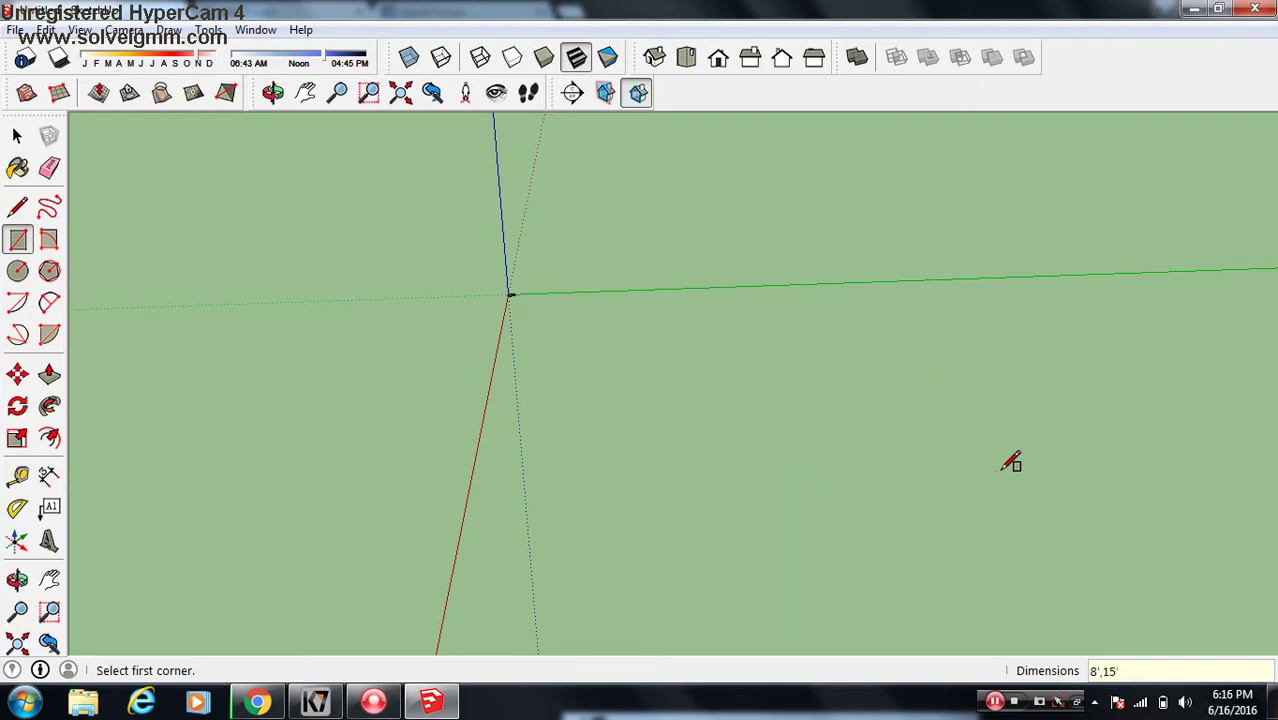
pyautogui.scroll(2, 551, 262)
pyautogui.scroll(2, 562, 277)
pyautogui.scroll(2, 545, 330)
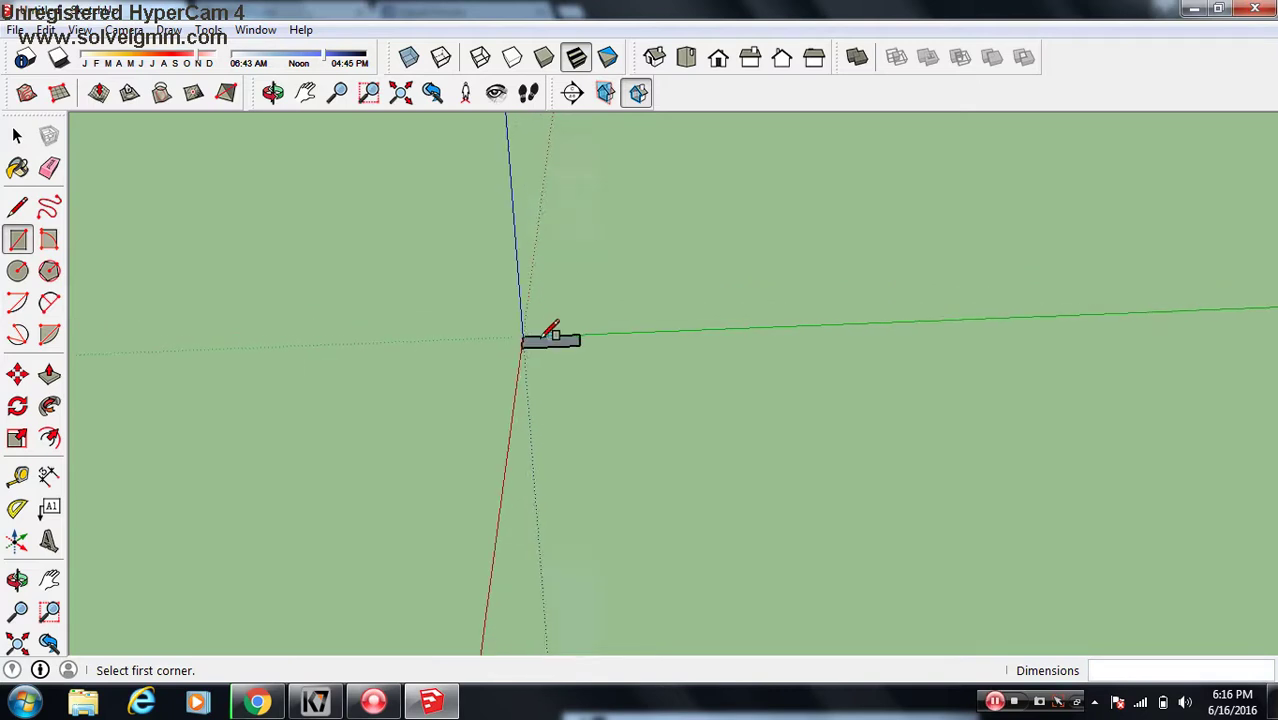
pyautogui.scroll(2, 548, 333)
pyautogui.moveTo(555, 333); pyautogui.dragTo(494, 474, button='middle')
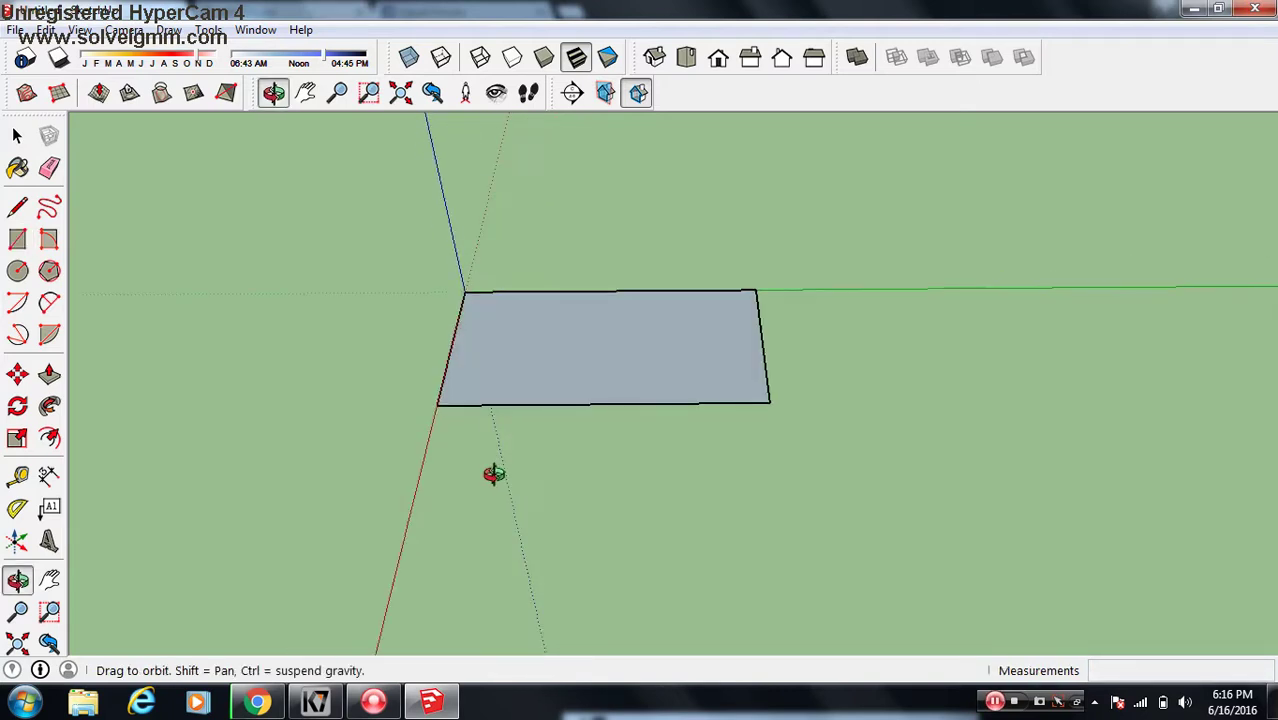
pyautogui.press('h')
pyautogui.scroll(2, 528, 294)
pyautogui.scroll(1, 535, 300)
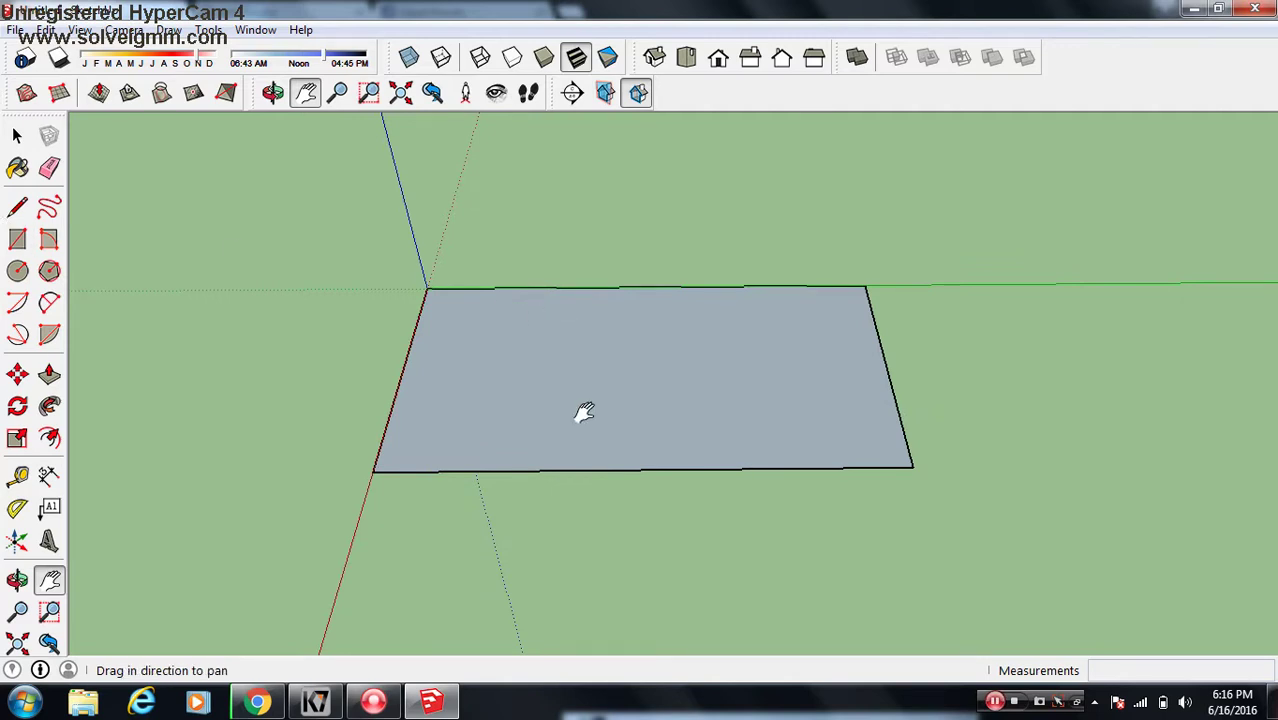
pyautogui.moveTo(625, 412); pyautogui.dragTo(613, 469, button='middle')
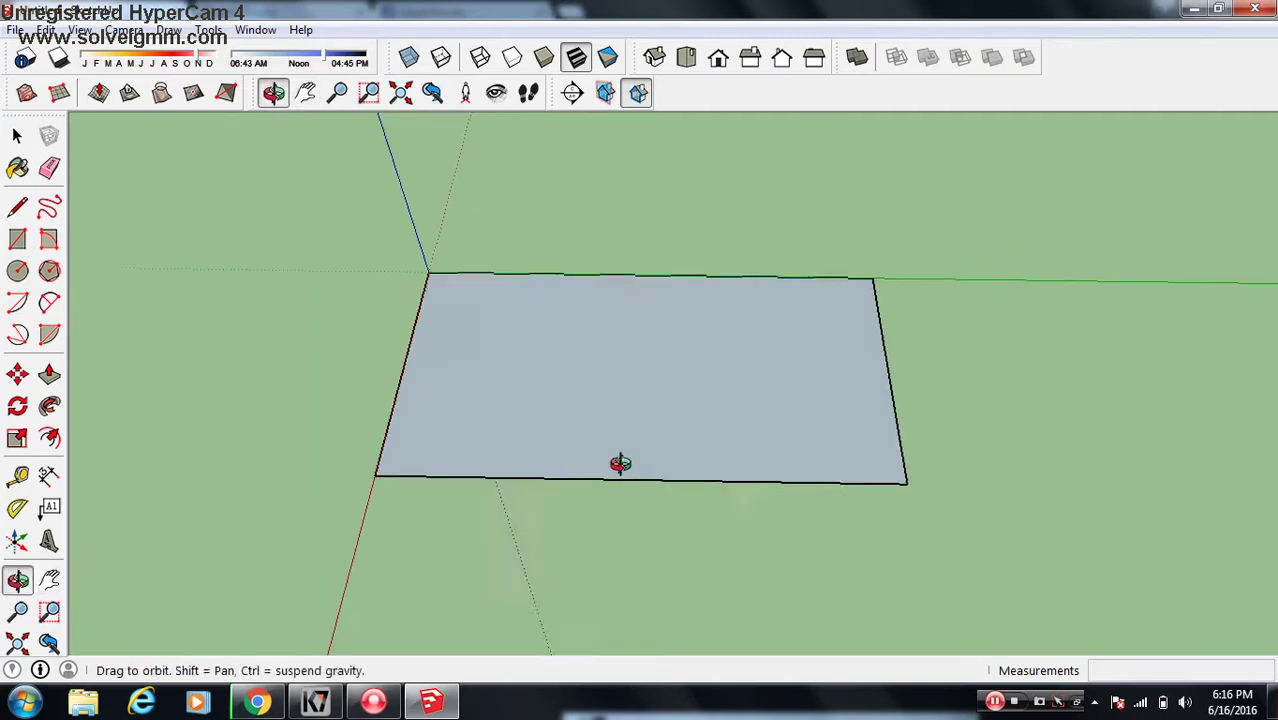
pyautogui.click(50, 438)
# Step: Offset the rectangle face inward and raise the outer rim into thick walls
pyautogui.click(598, 400)
pyautogui.click(676, 481)
pyautogui.moveTo(442, 485)
pyautogui.mouseDown(button='middle')
pyautogui.moveTo(343, 427)
pyautogui.moveTo(499, 428)
pyautogui.mouseUp(button='middle')
pyautogui.press('p')
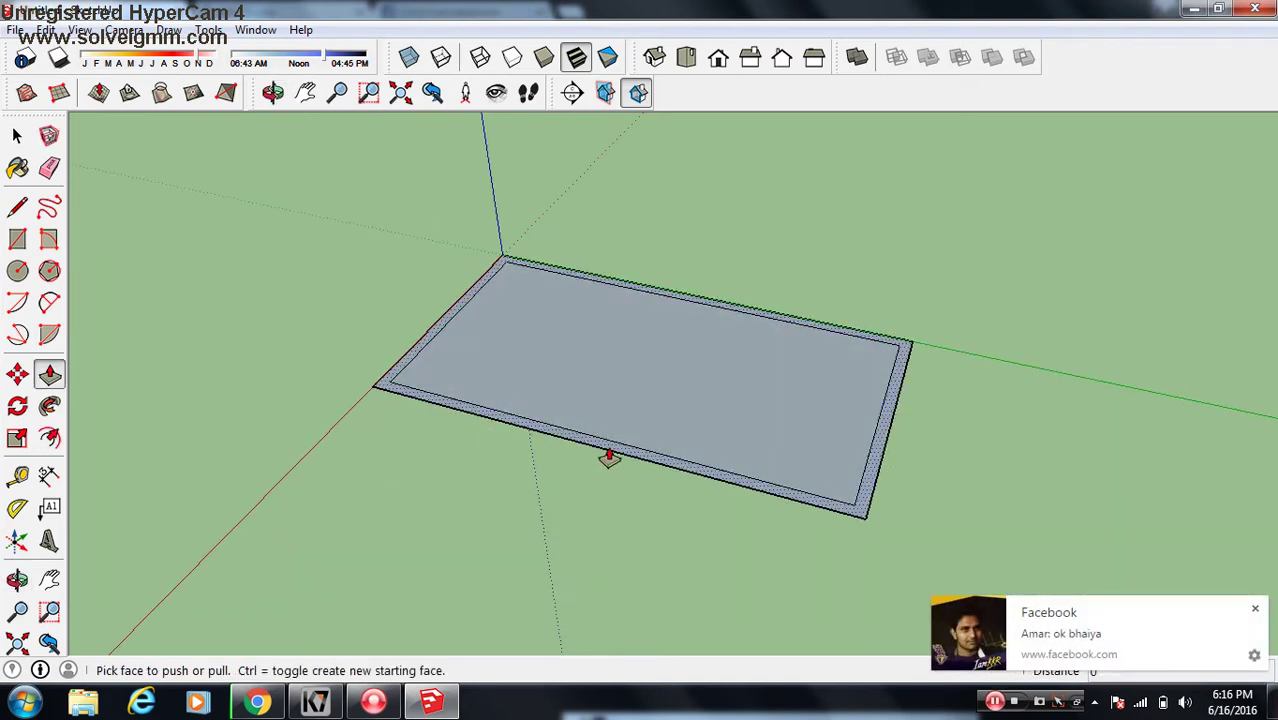
pyautogui.moveTo(609, 458); pyautogui.dragTo(608, 308)
pyautogui.moveTo(608, 308)
pyautogui.mouseDown(button='middle')
pyautogui.moveTo(479, 420)
pyautogui.moveTo(475, 440)
pyautogui.mouseUp(button='middle')
# Step: Draw a door rectangle on the front wall and push it in as a recess
pyautogui.click(17, 239)
pyautogui.click(531, 446)
pyautogui.click(646, 315)
pyautogui.moveTo(730, 372)
pyautogui.mouseDown(button='middle')
pyautogui.moveTo(563, 447)
pyautogui.moveTo(571, 385)
pyautogui.mouseUp(button='middle')
pyautogui.press('p')
pyautogui.click(571, 385)
pyautogui.click(571, 310)
pyautogui.moveTo(571, 305)
pyautogui.mouseDown(button='middle')
pyautogui.moveTo(697, 266)
pyautogui.moveTo(684, 385)
pyautogui.mouseUp(button='middle')
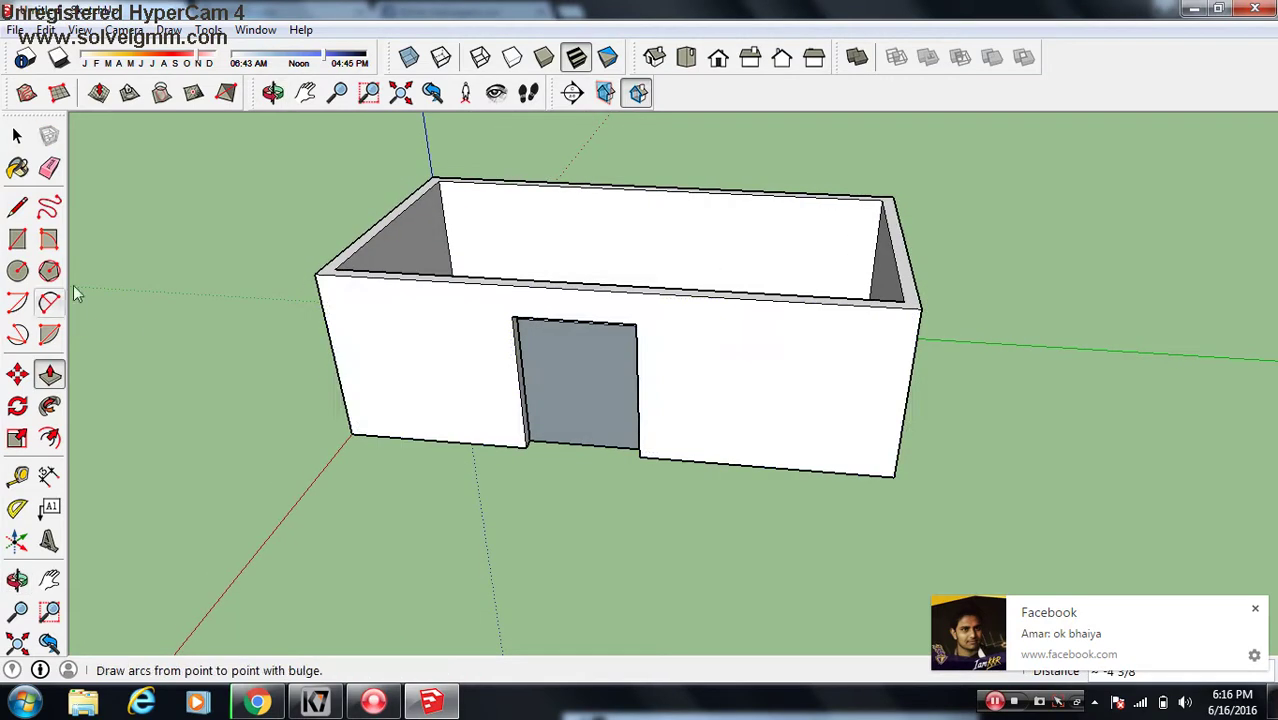
# Step: Draw a window rectangle on the front wall and push it into the wall
pyautogui.press('r')
pyautogui.click(690, 385)
pyautogui.click(840, 334)
pyautogui.moveTo(840, 334)
pyautogui.mouseDown(button='middle')
pyautogui.moveTo(641, 510)
pyautogui.moveTo(642, 485)
pyautogui.mouseUp(button='middle')
pyautogui.press('p')
pyautogui.click(670, 442)
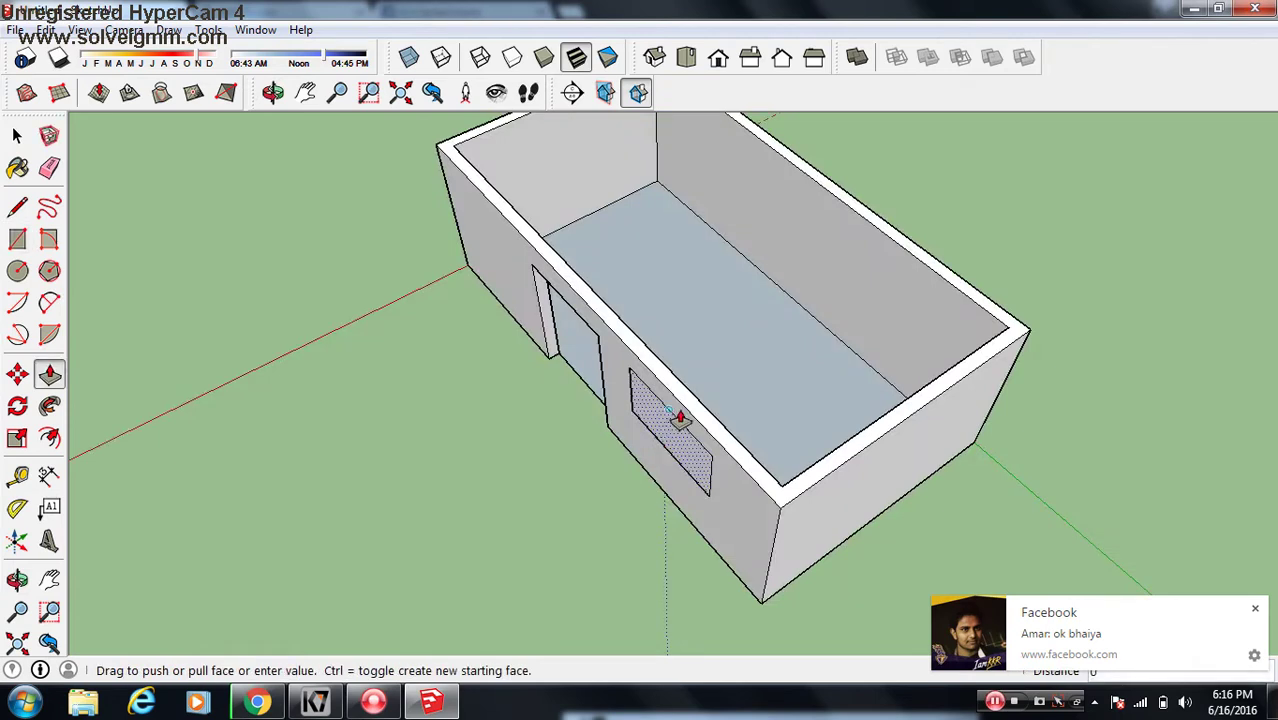
pyautogui.click(690, 403)
pyautogui.moveTo(690, 400)
pyautogui.mouseDown(button='middle')
pyautogui.moveTo(471, 434)
pyautogui.moveTo(673, 297)
pyautogui.mouseUp(button='middle')
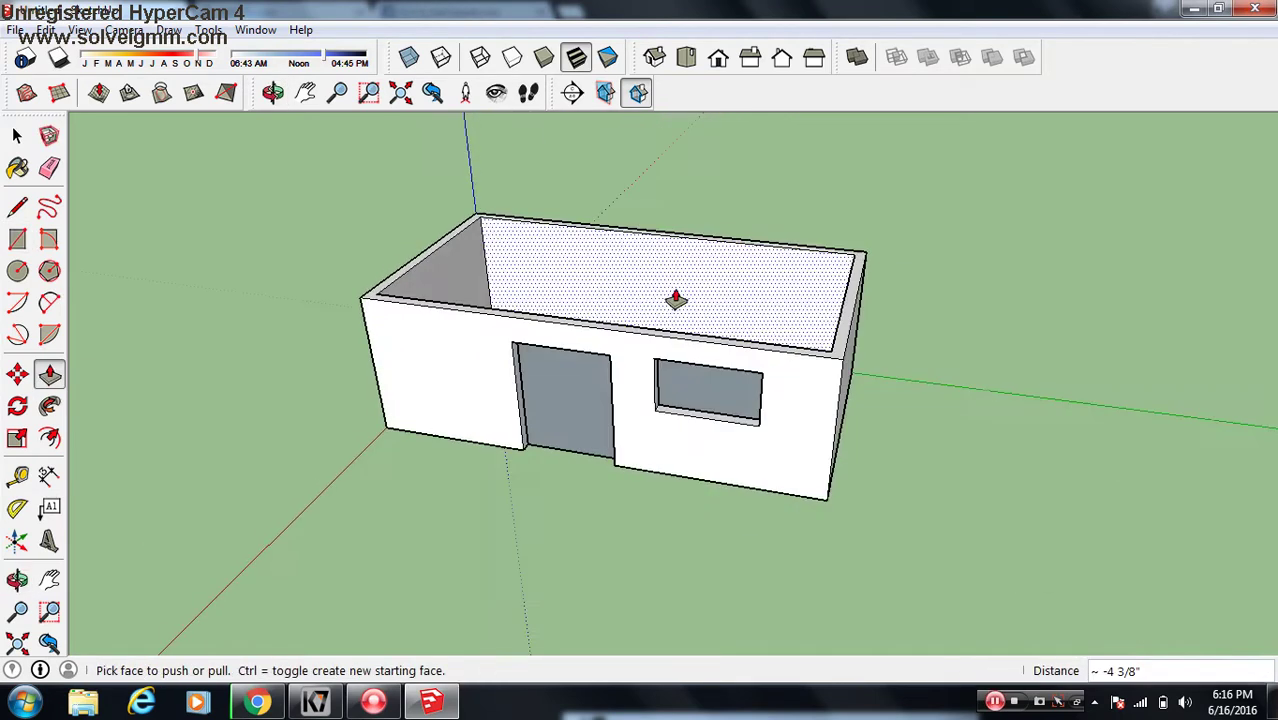
pyautogui.moveTo(676, 352)
pyautogui.mouseDown(button='middle')
pyautogui.moveTo(670, 399)
pyautogui.moveTo(593, 462)
pyautogui.mouseUp(button='middle')
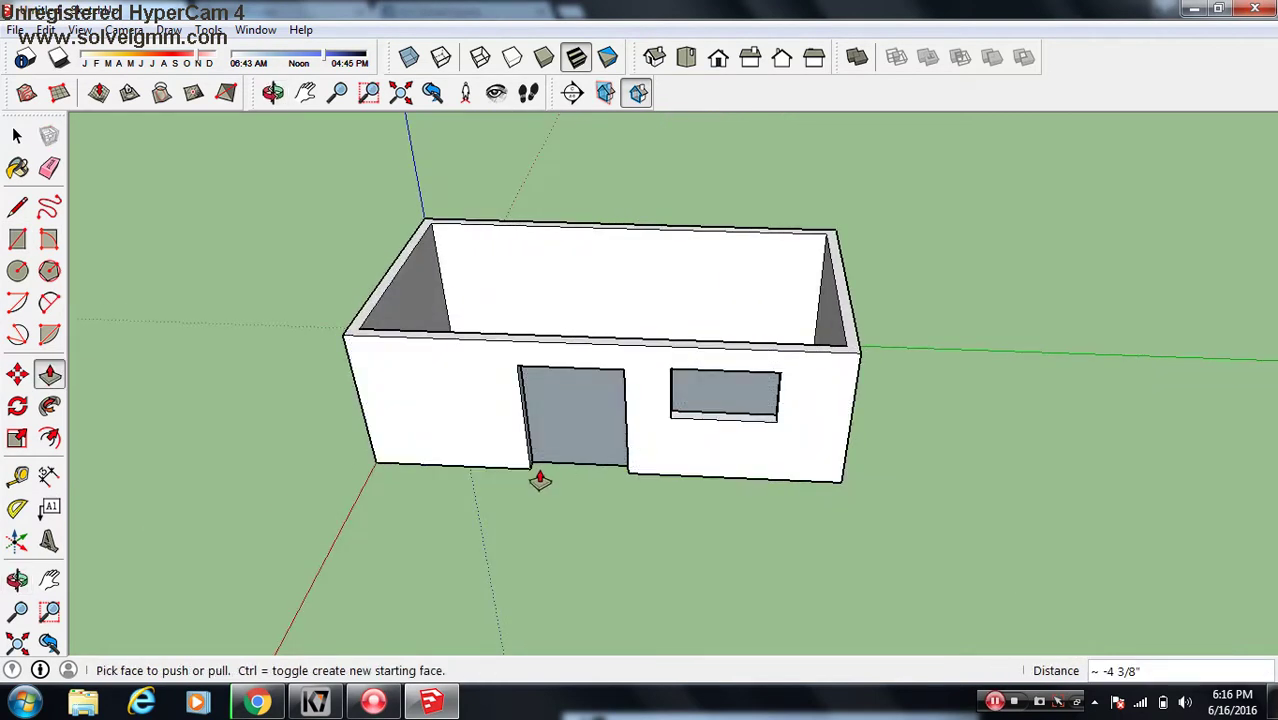
pyautogui.scroll(3, 540, 479)
# Step: Draw a line across the bottom of the doorway between its corners
pyautogui.press('l')
pyautogui.click(522, 467)
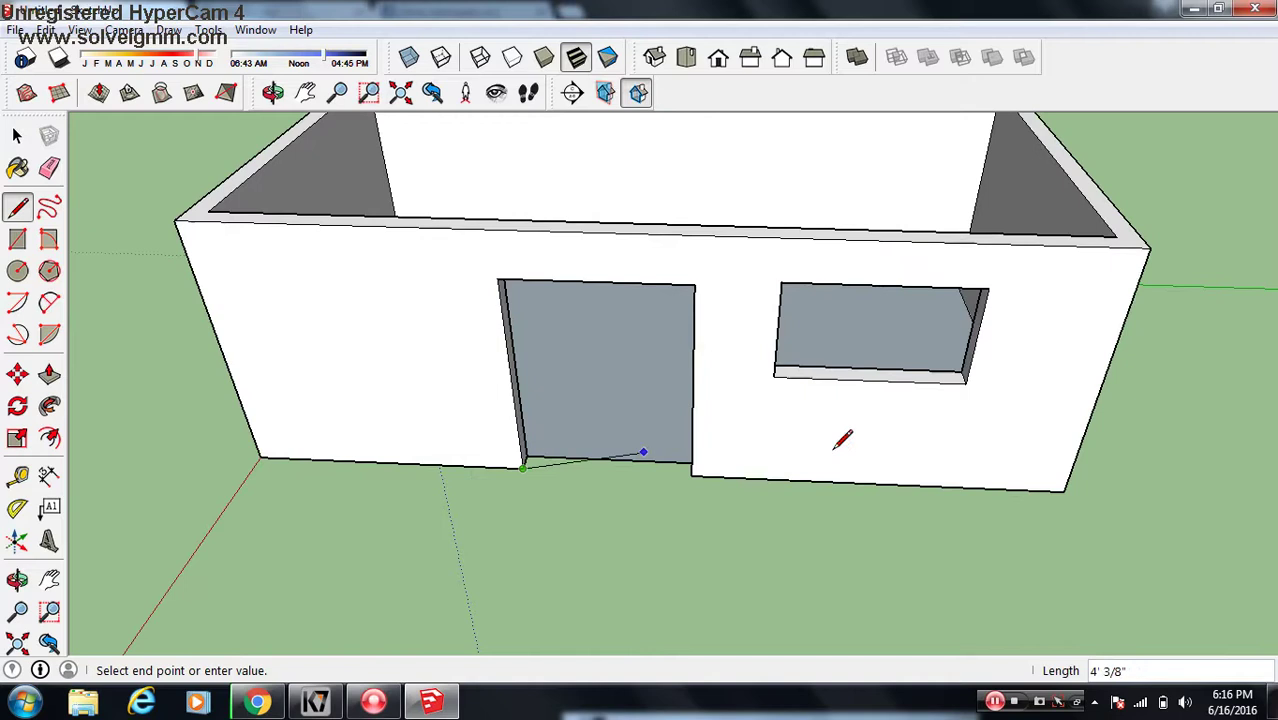
pyautogui.click(705, 475)
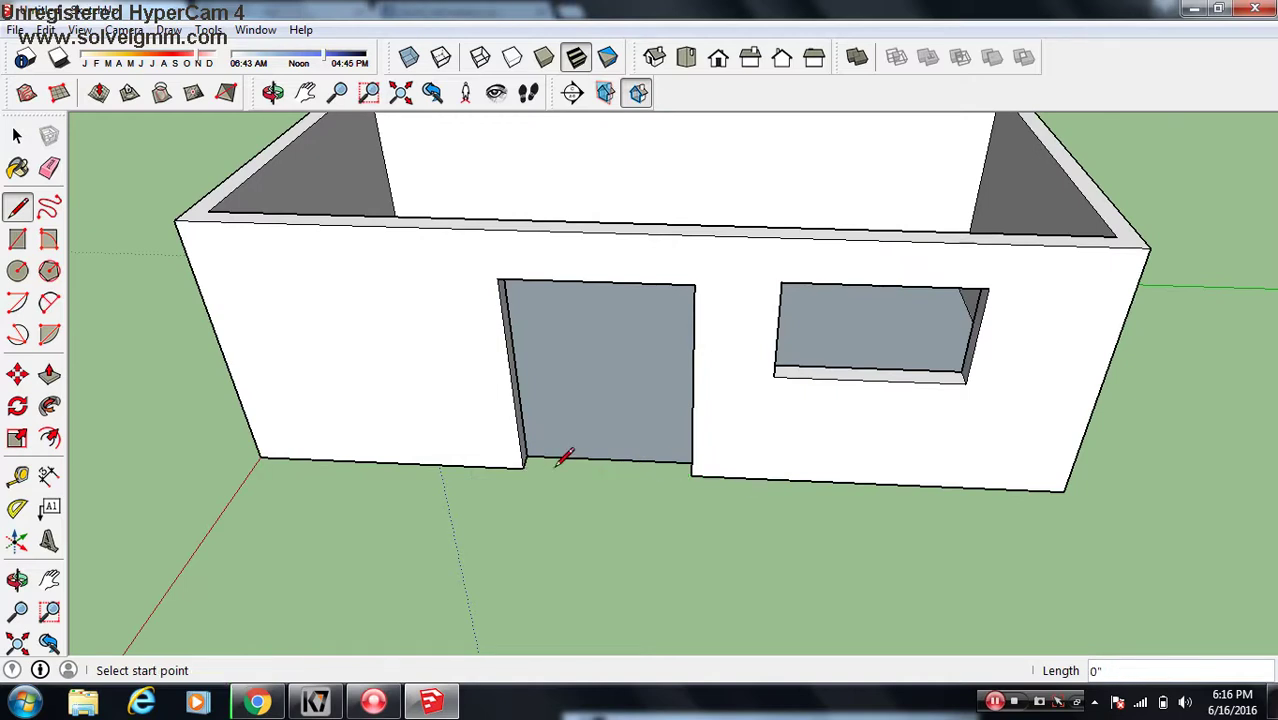
pyautogui.click(522, 467)
pyautogui.click(691, 476)
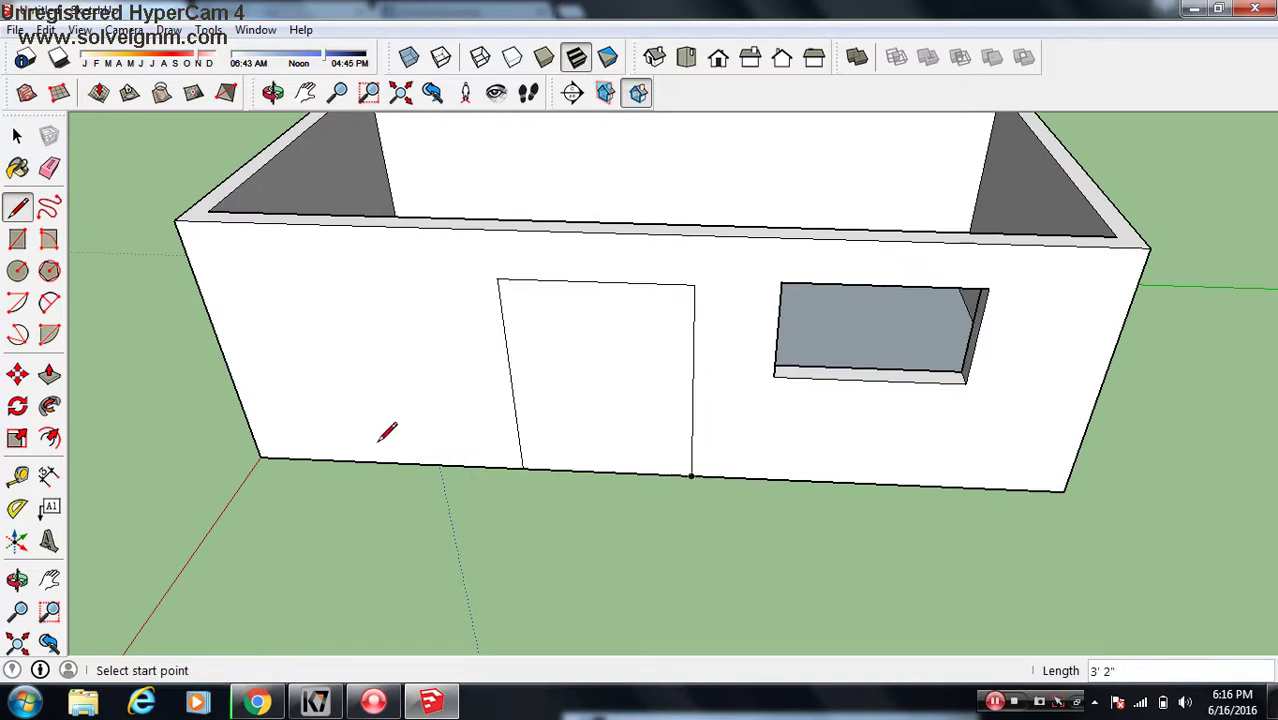
# Step: Delete the doorway face and erase the edge across its bottom
pyautogui.click(16, 135)
pyautogui.click(588, 361)
pyautogui.press('Delete')
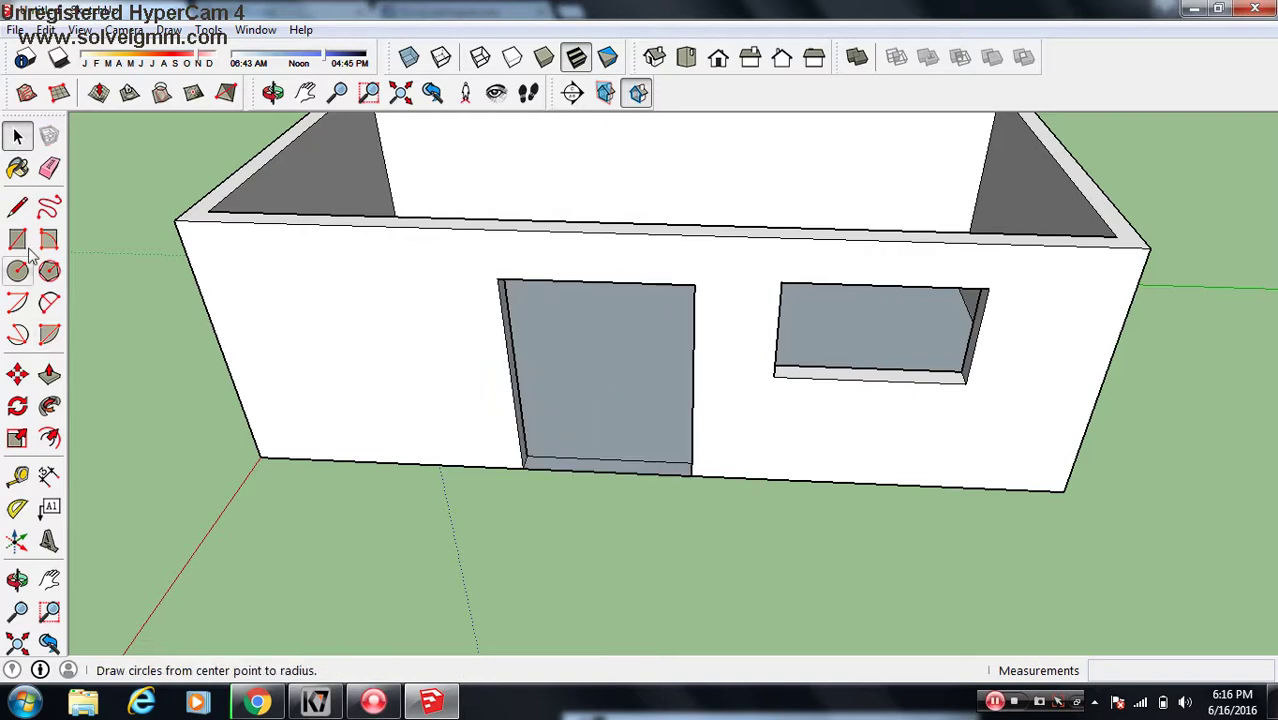
pyautogui.click(49, 167)
pyautogui.click(600, 462)
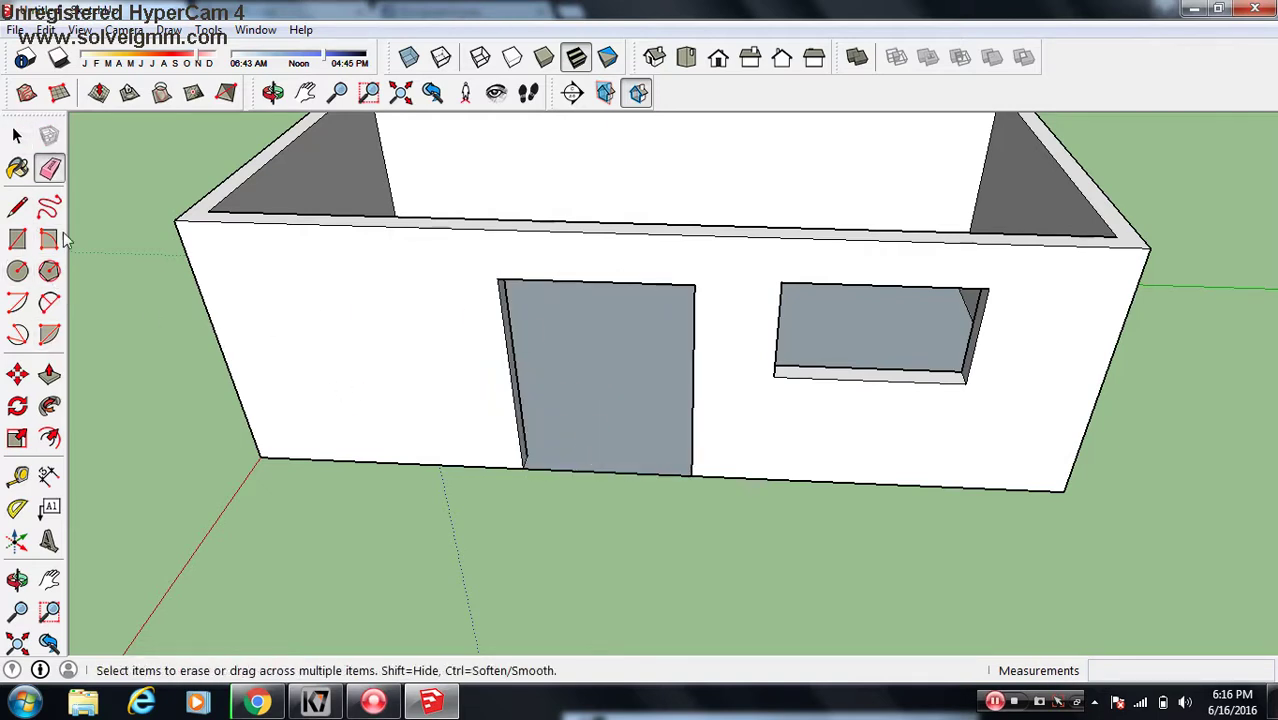
pyautogui.moveTo(357, 405); pyautogui.dragTo(150, 300, button='middle')
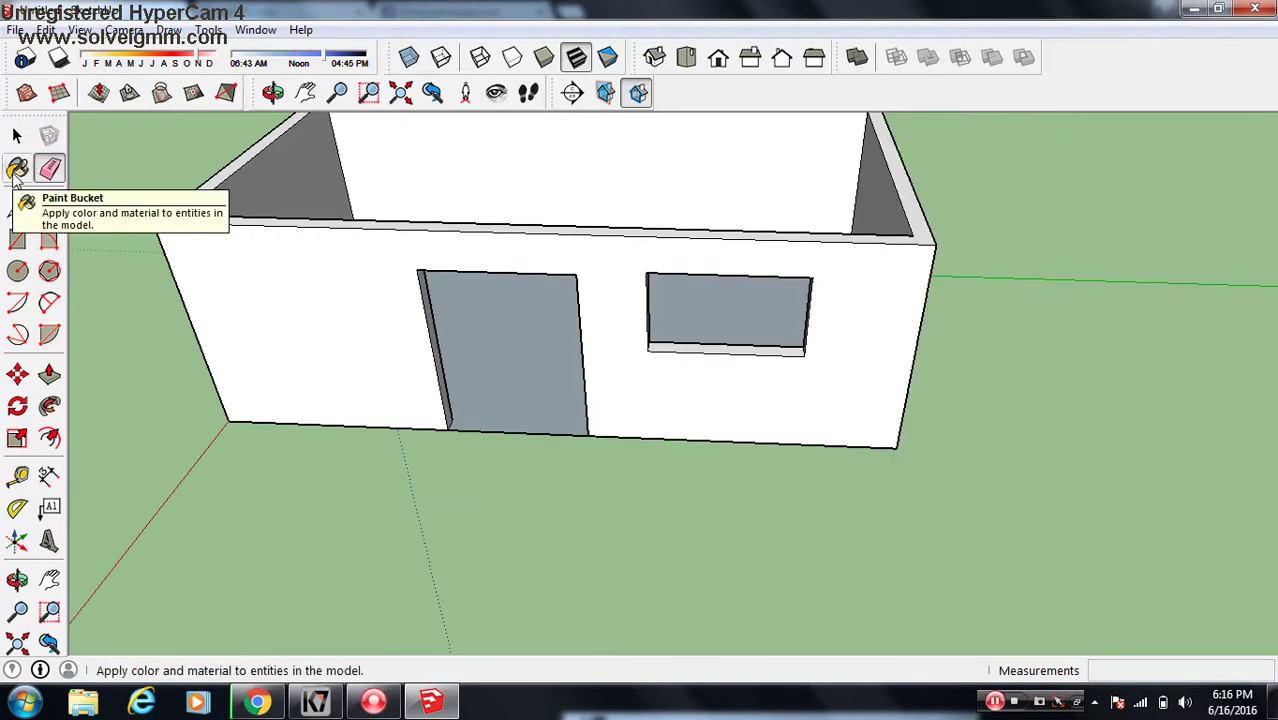
# Step: Paint the door and window openings dark green with Color_F16 from the Colors collection
pyautogui.click(16, 170)
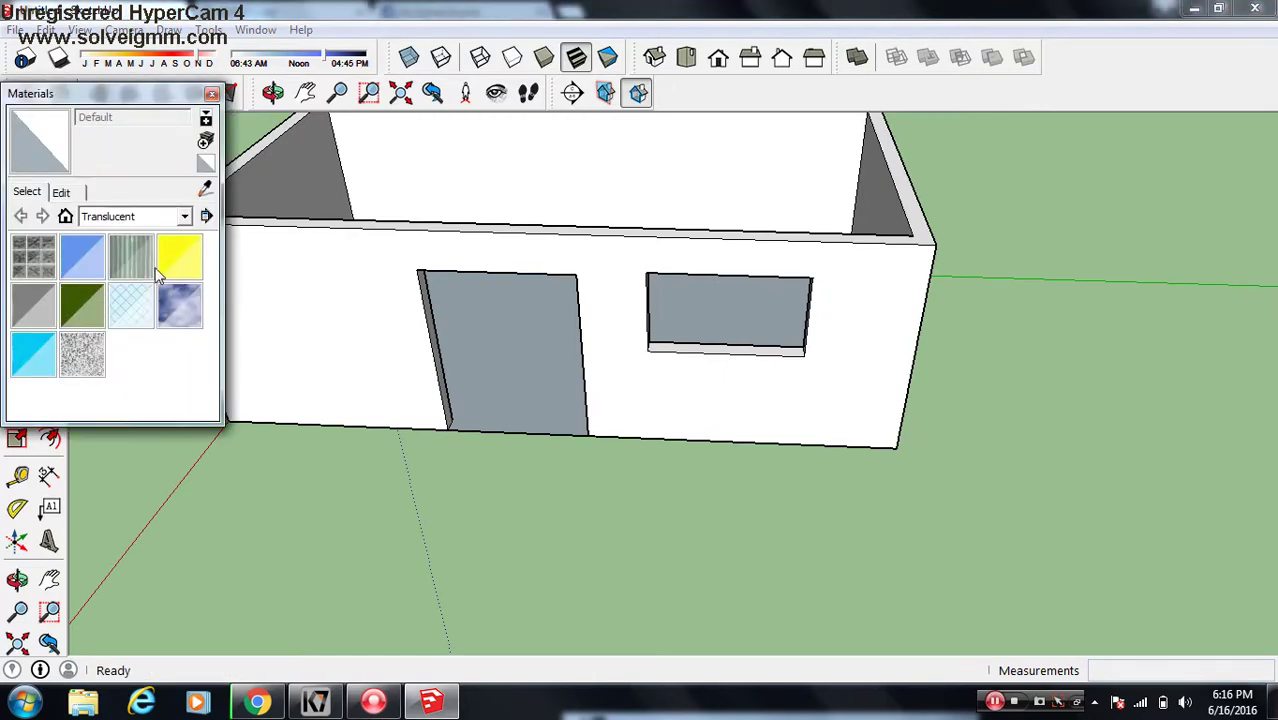
pyautogui.click(150, 216)
pyautogui.scroll(2, 158, 313)
pyautogui.scroll(1, 158, 313)
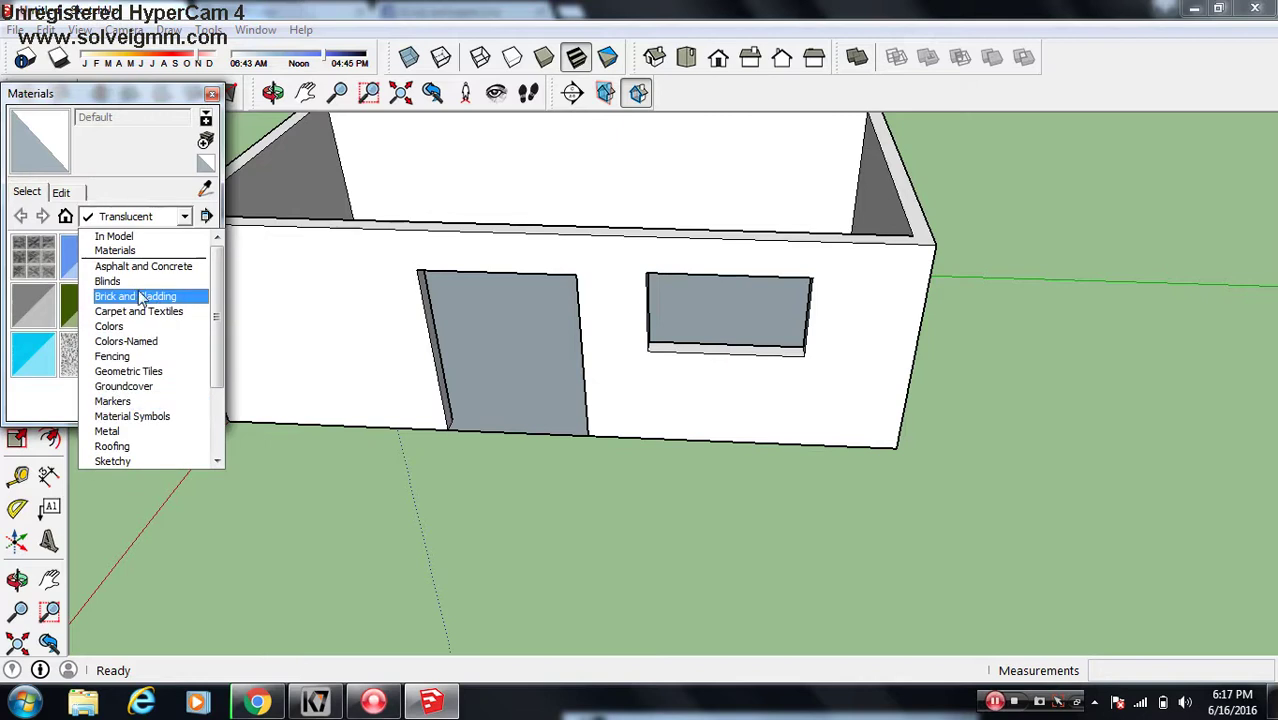
pyautogui.click(137, 326)
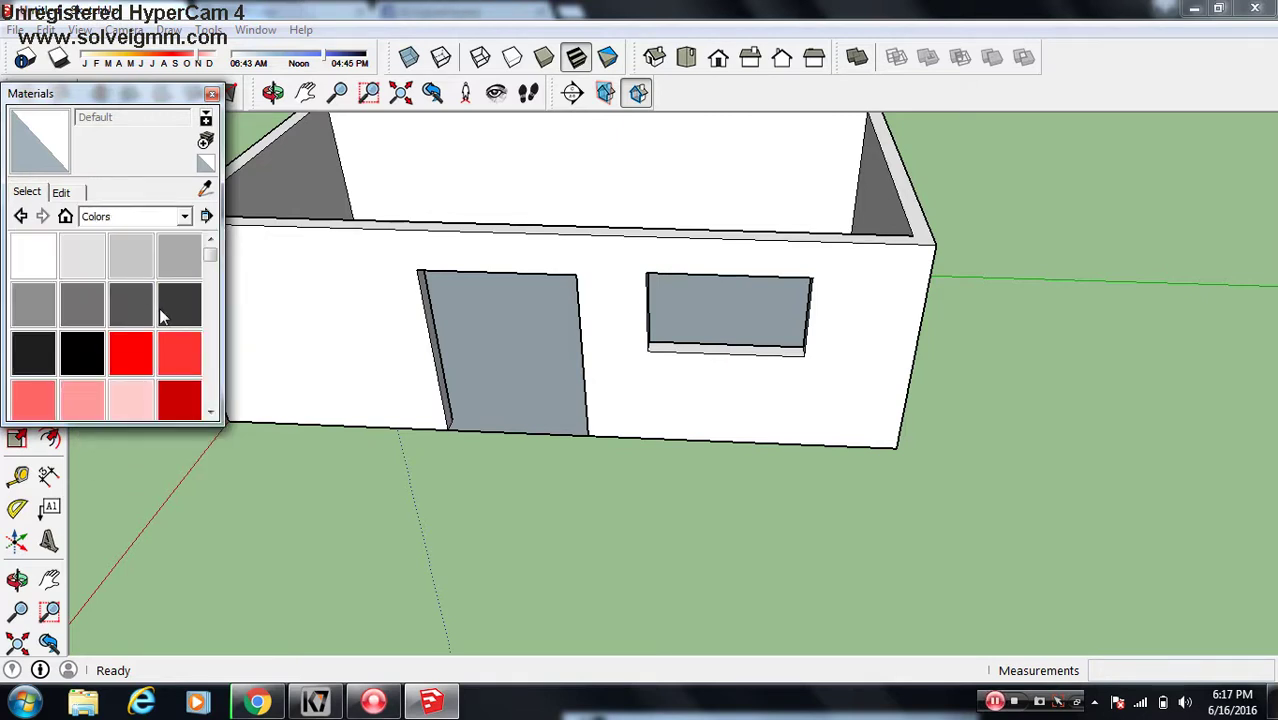
pyautogui.scroll(-2, 208, 280)
pyautogui.scroll(-2, 210, 287)
pyautogui.scroll(-2, 210, 287)
pyautogui.scroll(-2, 210, 287)
pyautogui.scroll(-1, 210, 287)
pyautogui.click(142, 302)
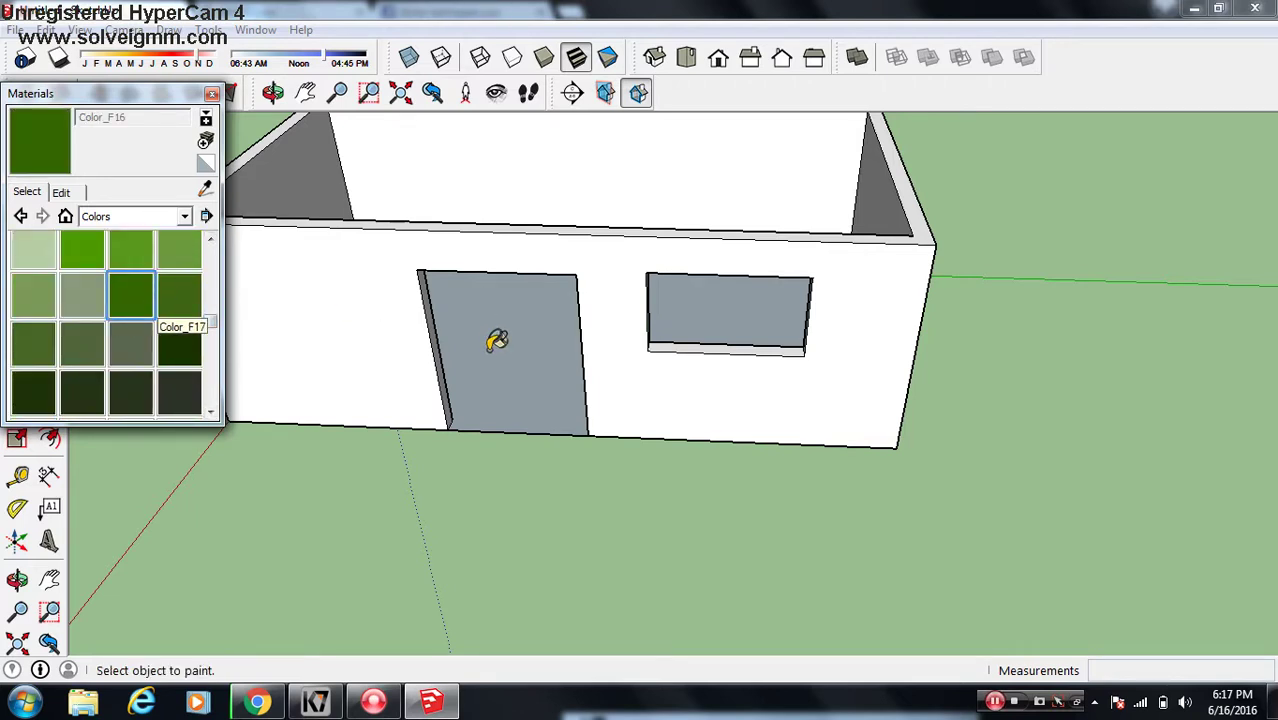
pyautogui.keyDown('shift'); pyautogui.click(496, 341); pyautogui.keyUp('shift')
# Step: Paint the front wall and the inner back, left and door-window walls blue
pyautogui.scroll(-2, 213, 345)
pyautogui.scroll(-2, 213, 345)
pyautogui.scroll(-1, 213, 345)
pyautogui.click(131, 305)
pyautogui.click(338, 311)
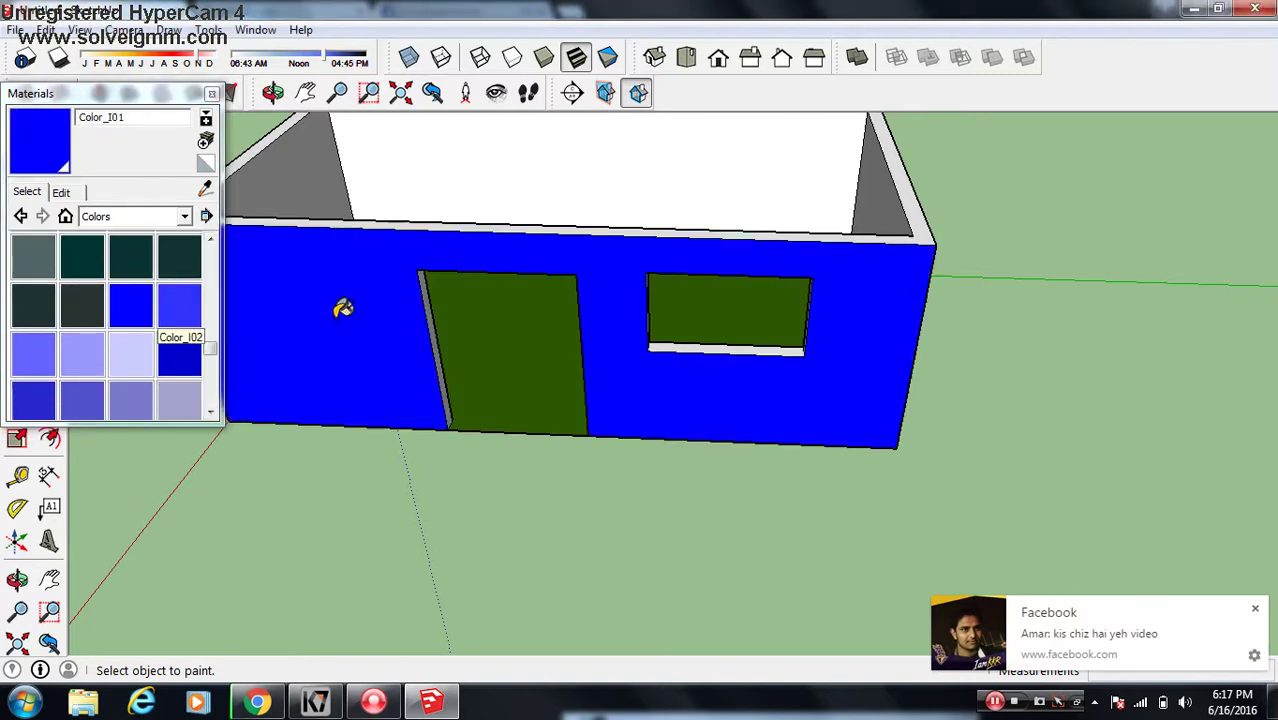
pyautogui.scroll(-2, 733, 334)
pyautogui.moveTo(733, 334)
pyautogui.mouseDown(button='middle')
pyautogui.moveTo(813, 403)
pyautogui.moveTo(790, 357)
pyautogui.mouseUp(button='middle')
pyautogui.scroll(2, 668, 143)
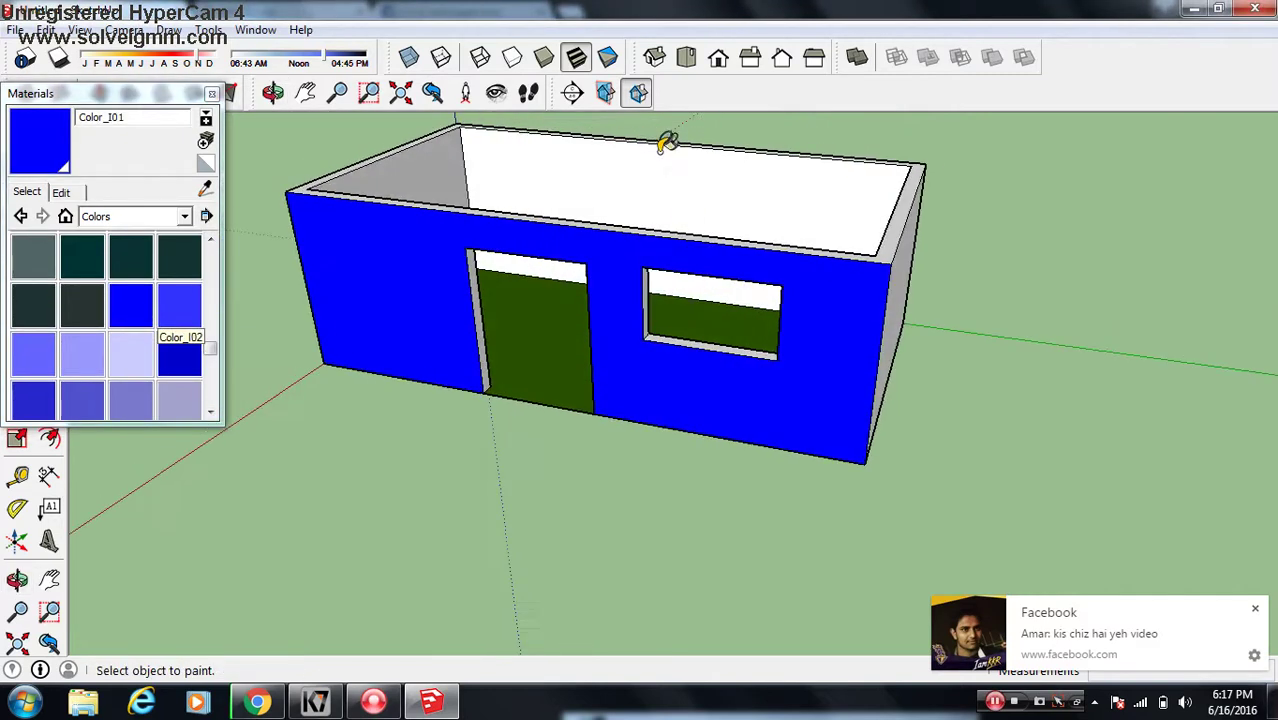
pyautogui.click(668, 143)
pyautogui.click(425, 172)
pyautogui.moveTo(422, 177)
pyautogui.mouseDown(button='middle')
pyautogui.moveTo(779, 285)
pyautogui.moveTo(738, 205)
pyautogui.moveTo(585, 291)
pyautogui.moveTo(870, 391)
pyautogui.mouseUp(button='middle')
pyautogui.scroll(2, 850, 465)
pyautogui.click(943, 457)
# Step: Paint the outer side, front long and end walls pink with Color_L02
pyautogui.scroll(-3, 943, 457)
pyautogui.moveTo(943, 457)
pyautogui.mouseDown(button='middle')
pyautogui.moveTo(294, 365)
pyautogui.moveTo(584, 322)
pyautogui.moveTo(601, 390)
pyautogui.moveTo(503, 354)
pyautogui.mouseUp(button='middle')
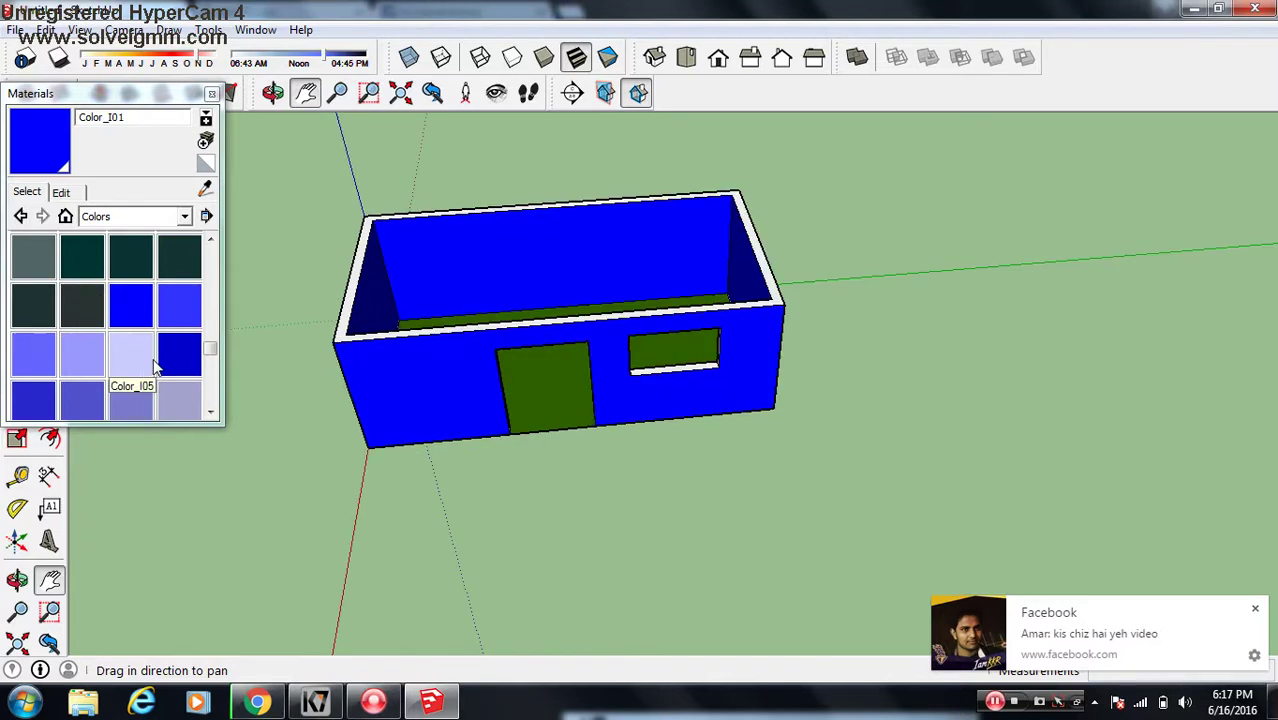
pyautogui.scroll(-3, 160, 368)
pyautogui.scroll(-1, 170, 370)
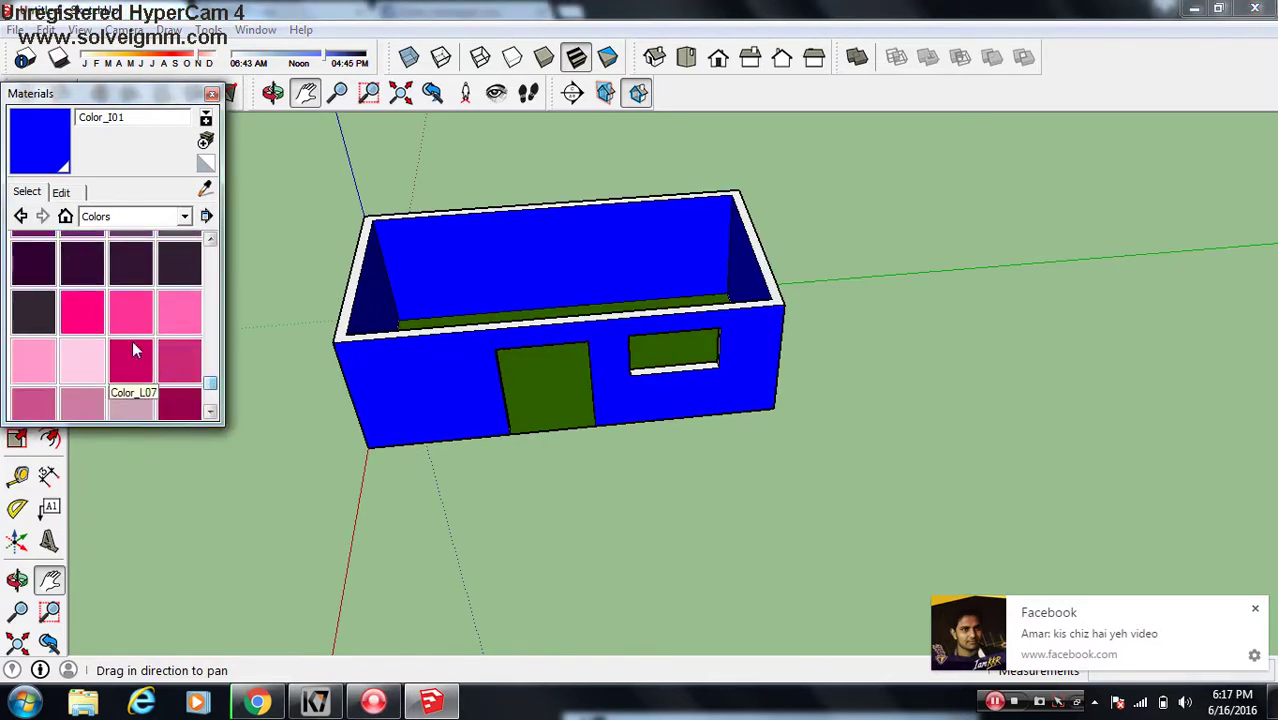
pyautogui.click(119, 318)
pyautogui.click(422, 388)
pyautogui.moveTo(733, 379)
pyautogui.mouseDown(button='middle')
pyautogui.moveTo(401, 390)
pyautogui.moveTo(785, 357)
pyautogui.moveTo(536, 420)
pyautogui.moveTo(779, 408)
pyautogui.mouseUp(button='middle')
pyautogui.click(781, 408)
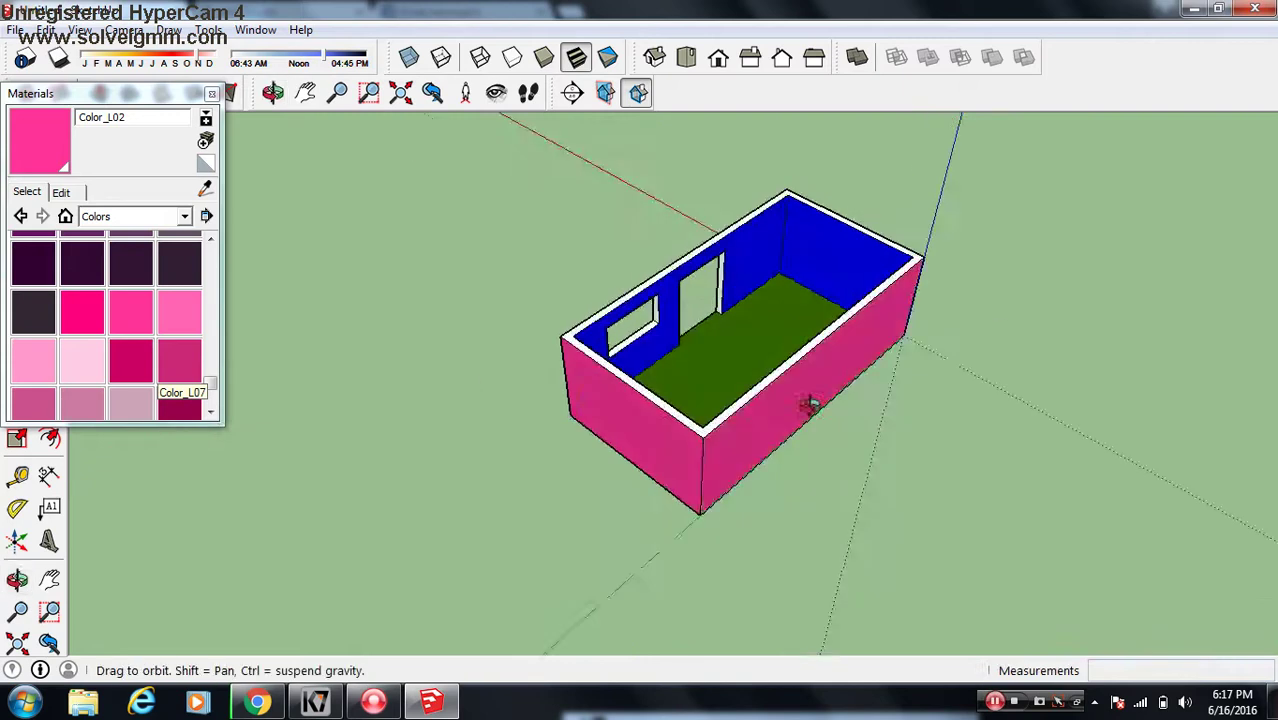
pyautogui.moveTo(997, 332); pyautogui.dragTo(380, 306, button='middle')
pyautogui.click(823, 415)
pyautogui.moveTo(1106, 342)
pyautogui.mouseDown(button='middle')
pyautogui.moveTo(416, 411)
pyautogui.moveTo(862, 365)
pyautogui.mouseUp(button='middle')
pyautogui.scroll(3, 547, 441)
pyautogui.moveTo(547, 441)
pyautogui.mouseDown(button='middle')
pyautogui.moveTo(507, 470)
pyautogui.moveTo(785, 392)
pyautogui.moveTo(234, 172)
pyautogui.mouseUp(button='middle')
# Step: Close the materials library and orbit to look down into the room
pyautogui.click(212, 95)
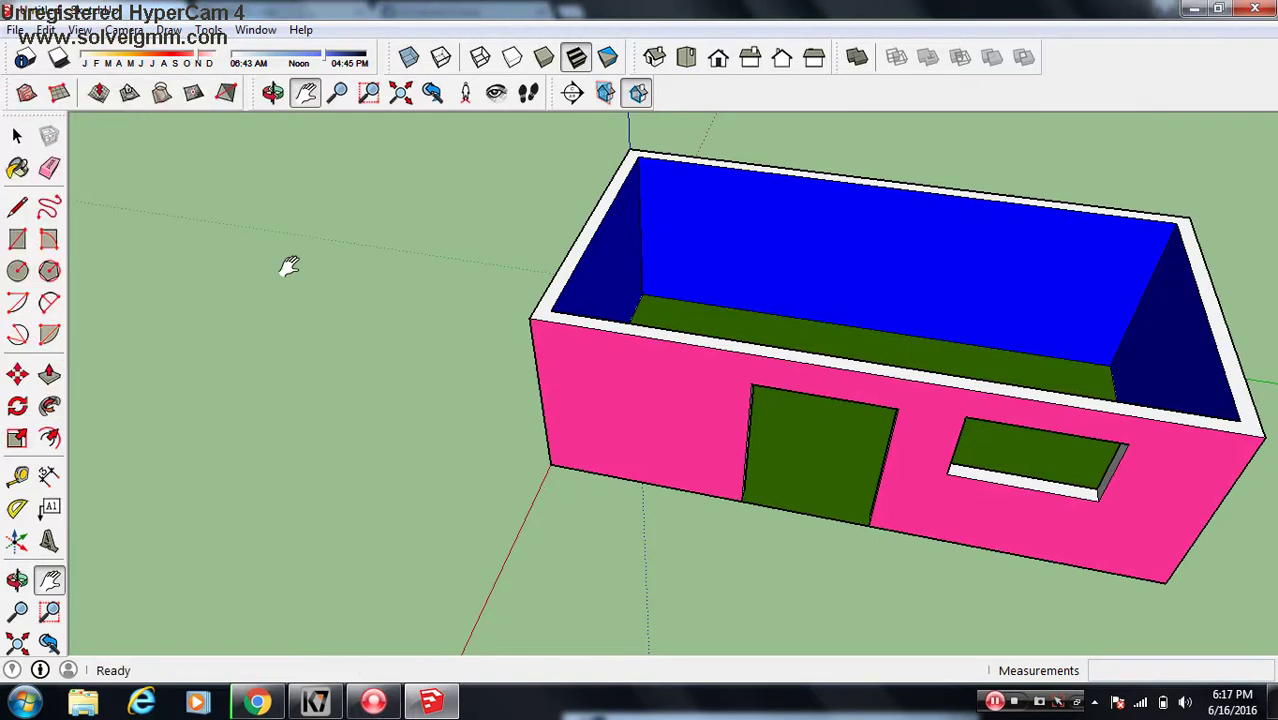
pyautogui.scroll(-3, 600, 225)
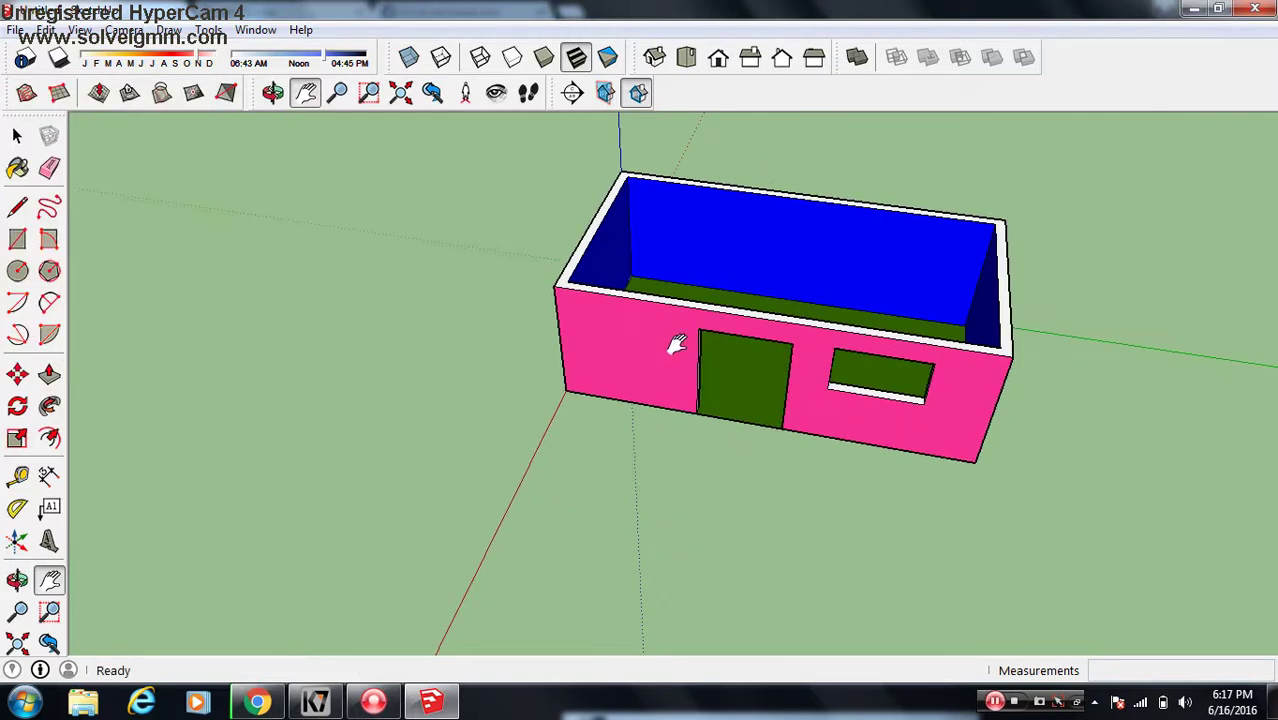
pyautogui.moveTo(905, 408); pyautogui.dragTo(699, 365, button='middle')
pyautogui.moveTo(762, 337); pyautogui.dragTo(633, 338, button='middle')
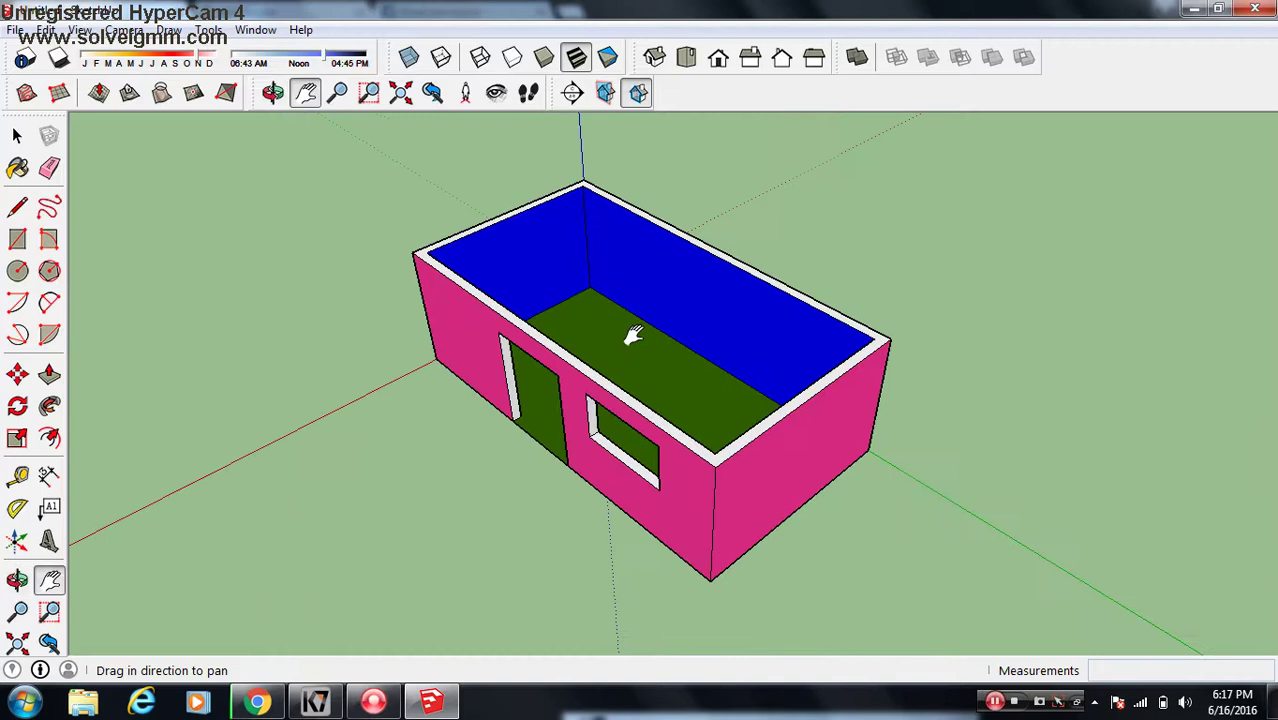
pyautogui.moveTo(600, 383)
pyautogui.mouseDown(button='middle')
pyautogui.moveTo(585, 514)
pyautogui.moveTo(254, 442)
pyautogui.mouseUp(button='middle')
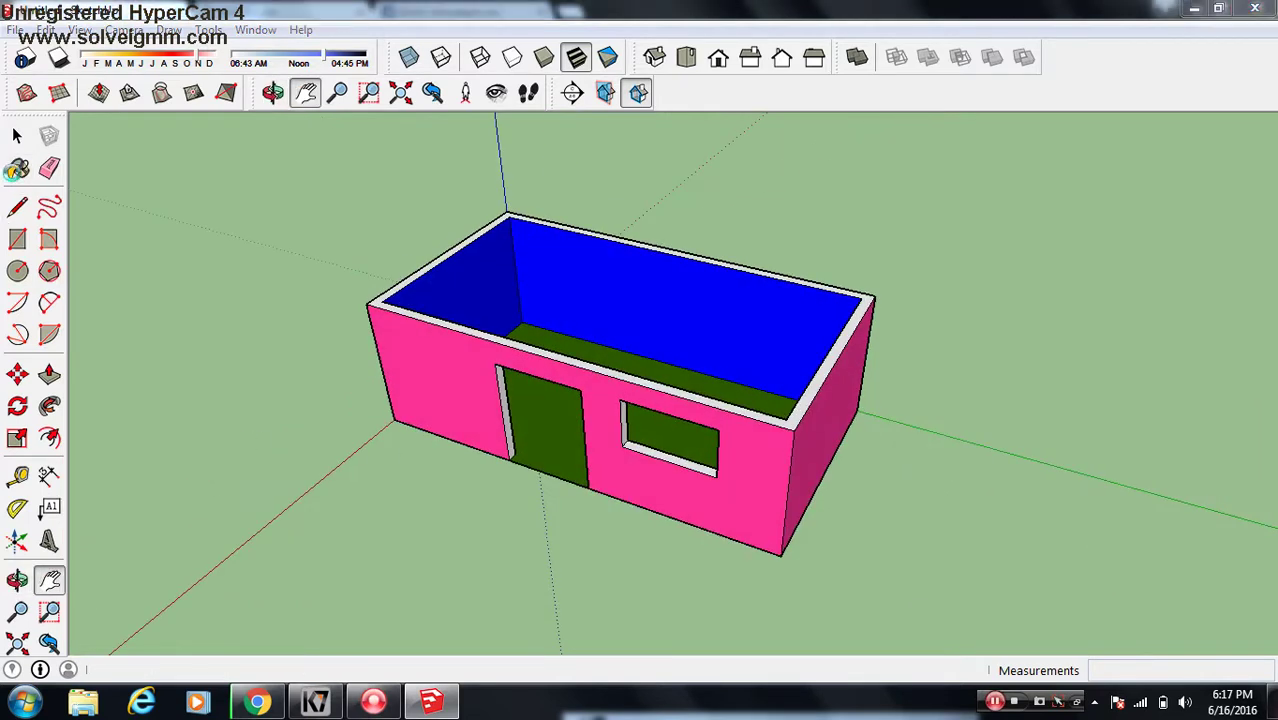
# Step: Paint the front wall and inner back and left walls with Wood_Floor_Dark
pyautogui.press('b')
pyautogui.click(184, 216)
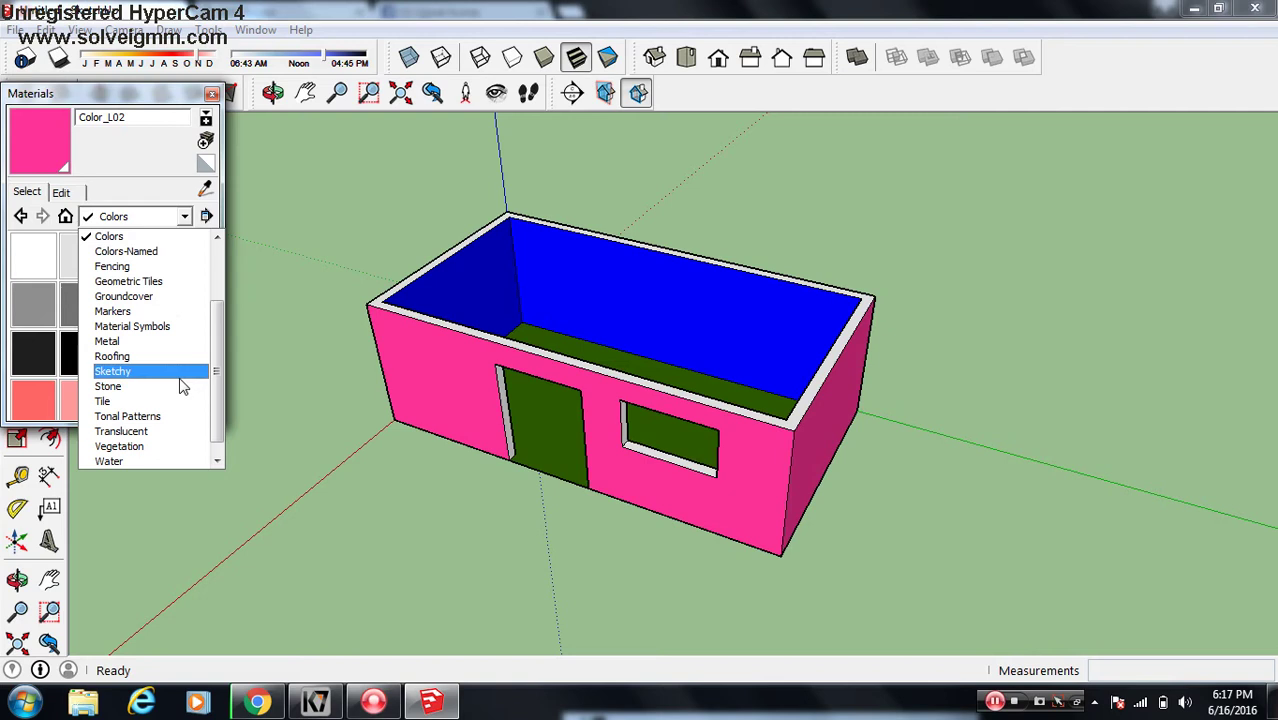
pyautogui.moveTo(218, 375); pyautogui.dragTo(218, 411)
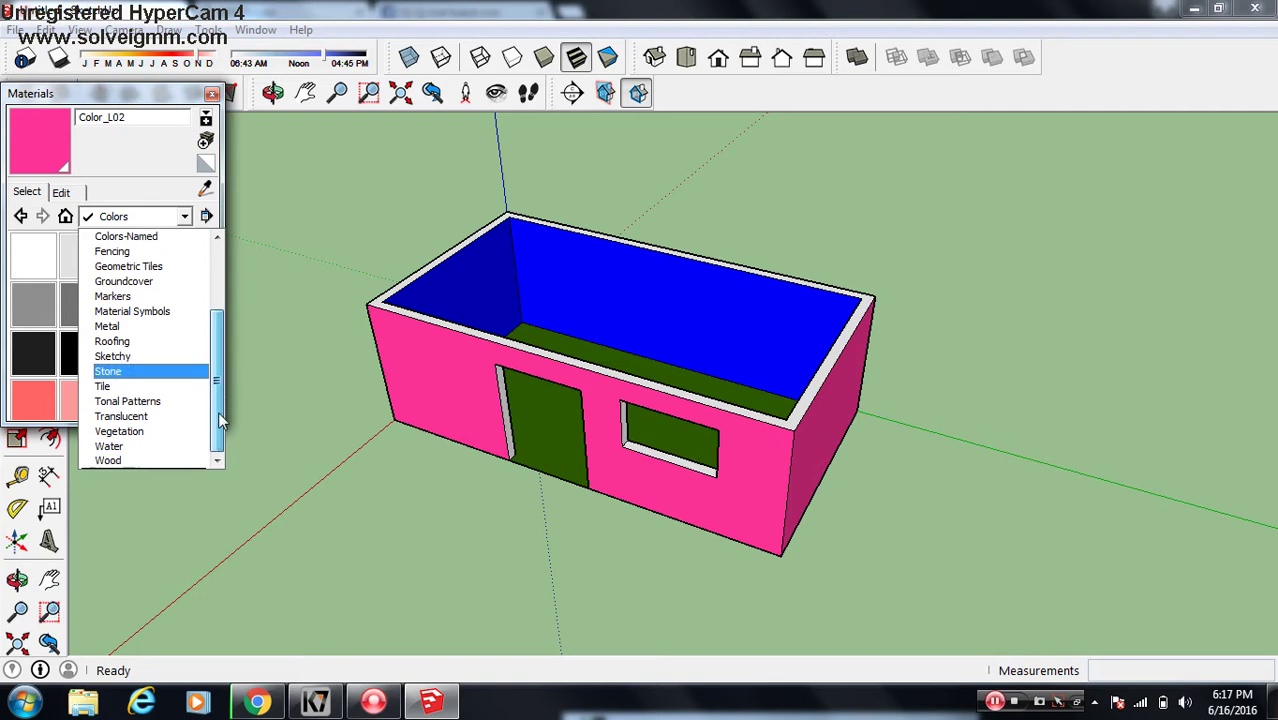
pyautogui.click(130, 462)
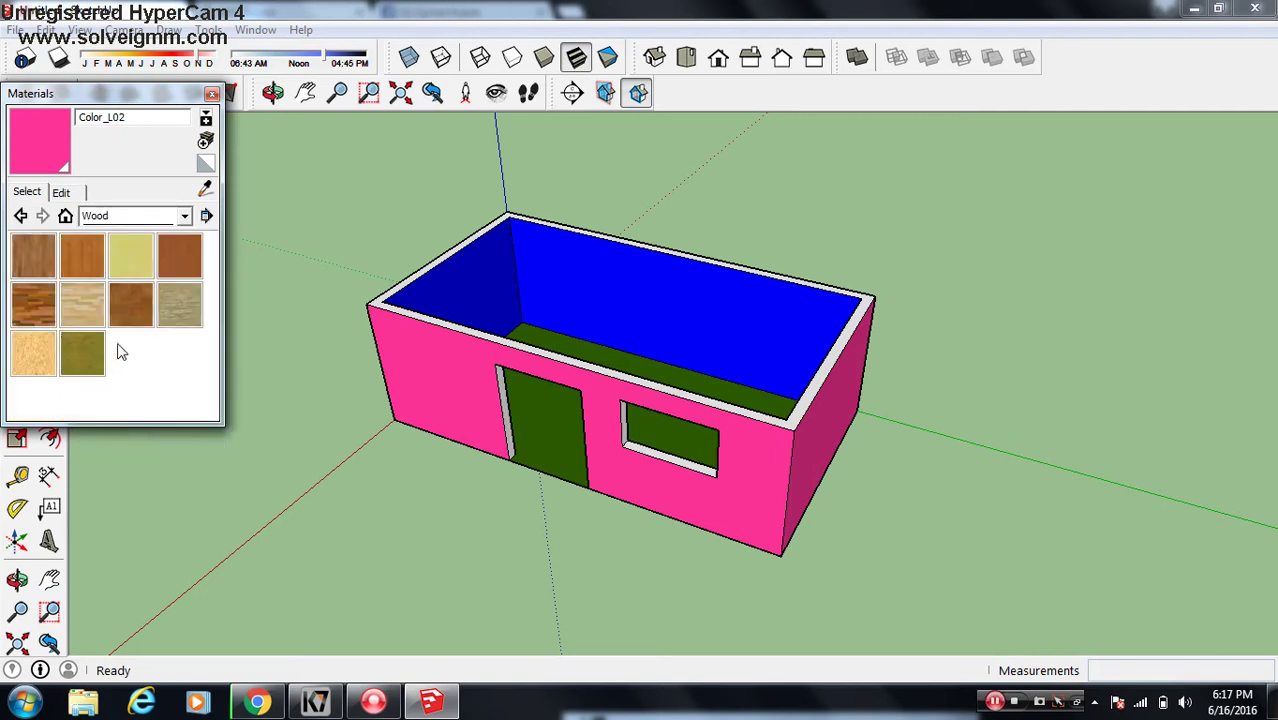
pyautogui.click(34, 305)
pyautogui.click(440, 380)
pyautogui.click(630, 276)
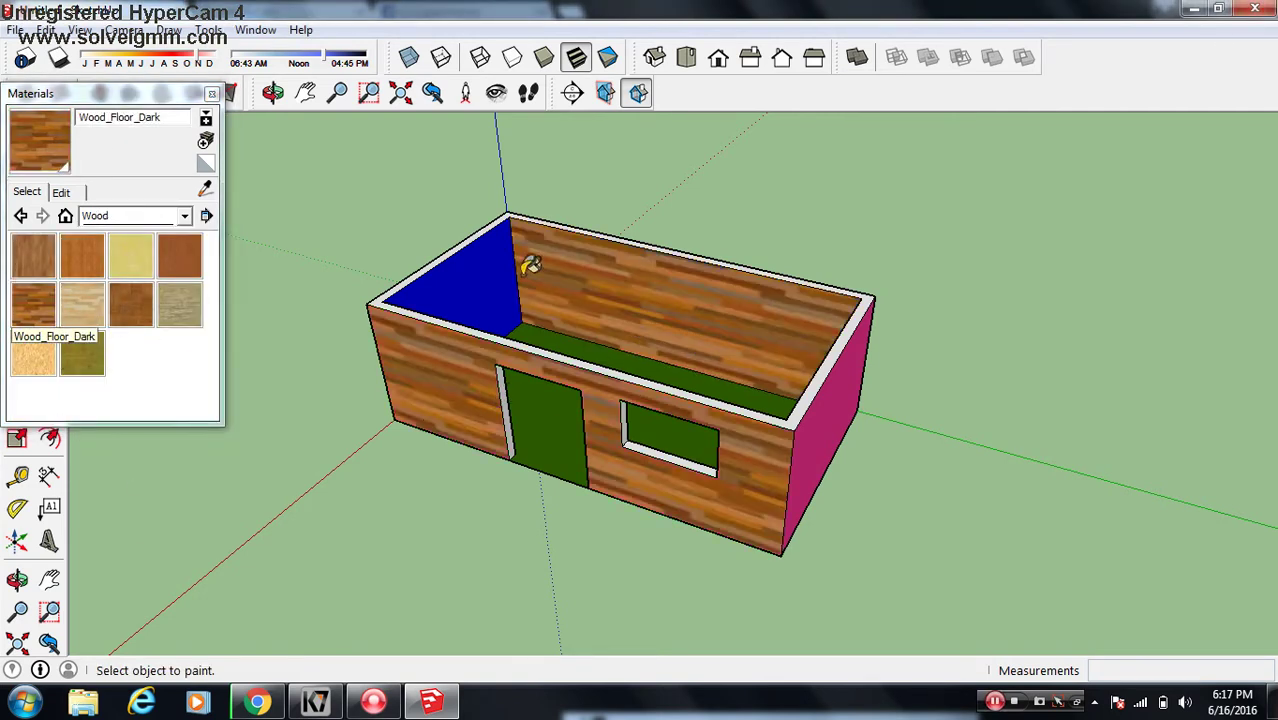
pyautogui.click(467, 262)
# Step: Repaint the inner back, inner left and front walls with Wood_Bamboo_Medium
pyautogui.click(84, 258)
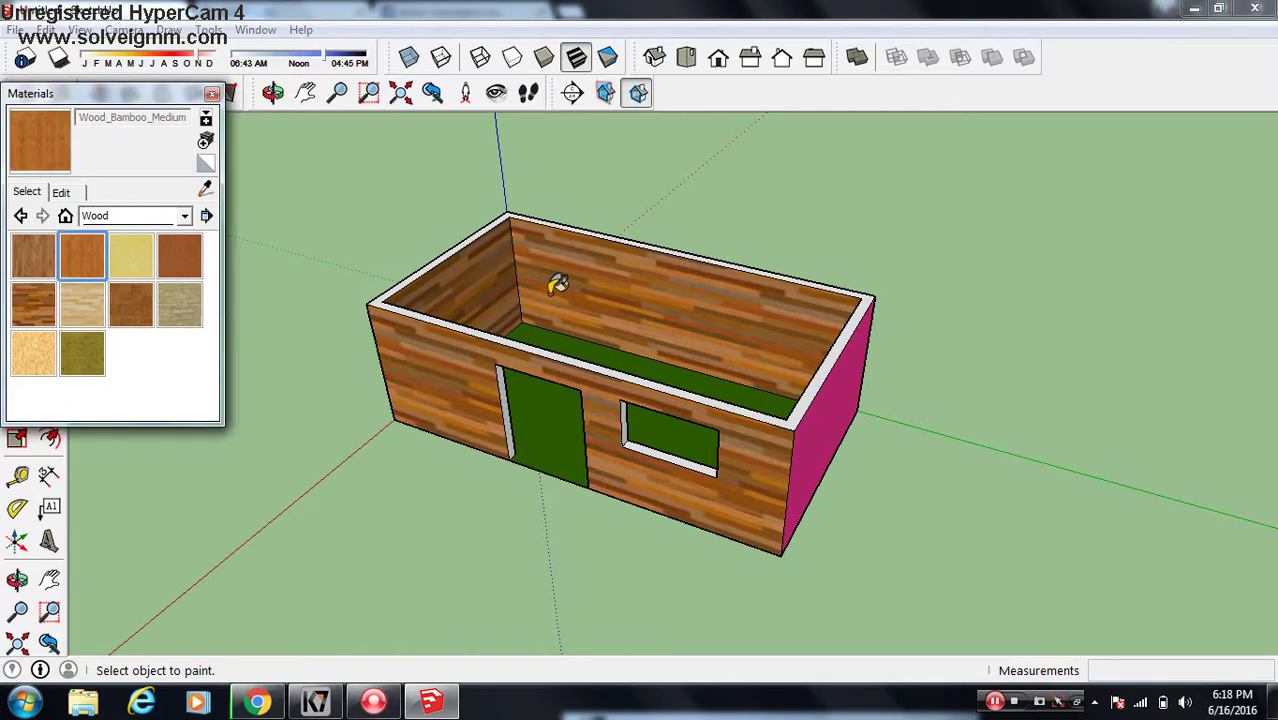
pyautogui.click(550, 285)
pyautogui.click(481, 283)
pyautogui.click(430, 345)
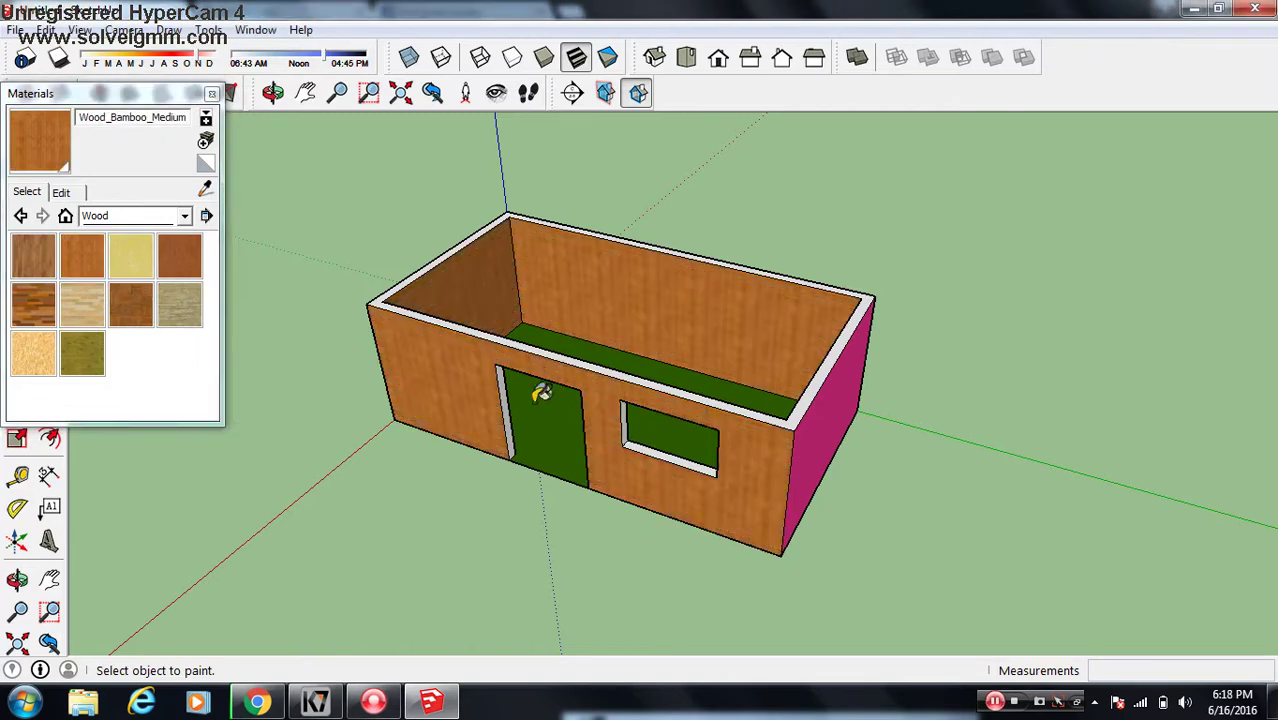
pyautogui.click(185, 217)
# Step: Paint the front, inner left and inner back walls with Metal_Steel_Textured_White from the Metal collection
pyautogui.click(164, 330)
pyautogui.click(88, 350)
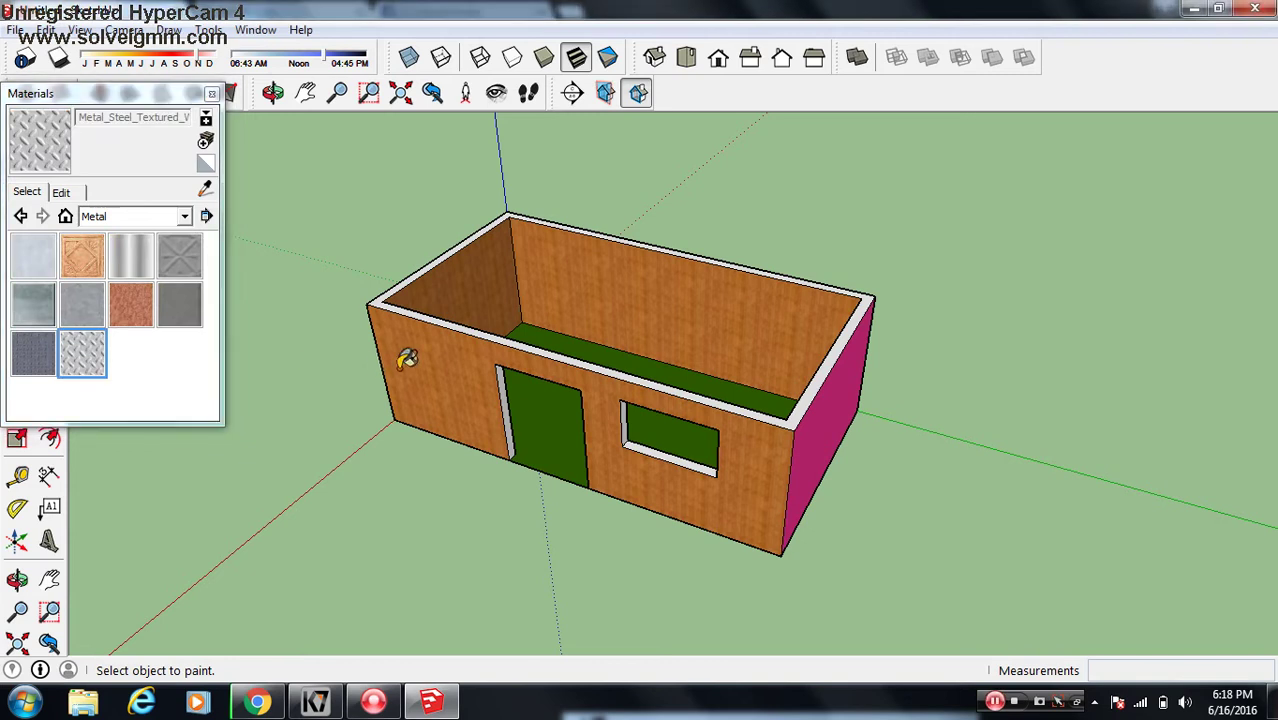
pyautogui.click(436, 356)
pyautogui.click(478, 269)
pyautogui.click(772, 295)
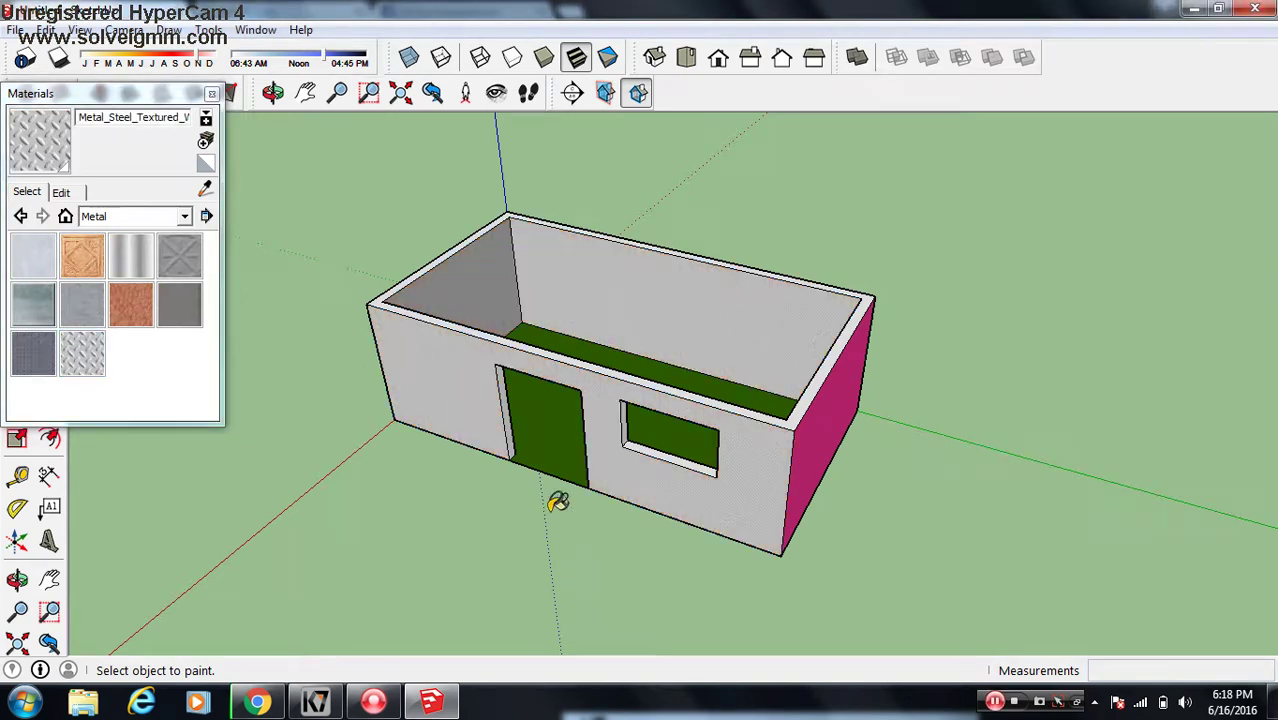
pyautogui.scroll(5, 690, 500)
pyautogui.scroll(2, 779, 420)
pyautogui.scroll(2, 779, 420)
pyautogui.scroll(-2, 779, 420)
pyautogui.scroll(-5, 742, 421)
pyautogui.scroll(-2, 742, 421)
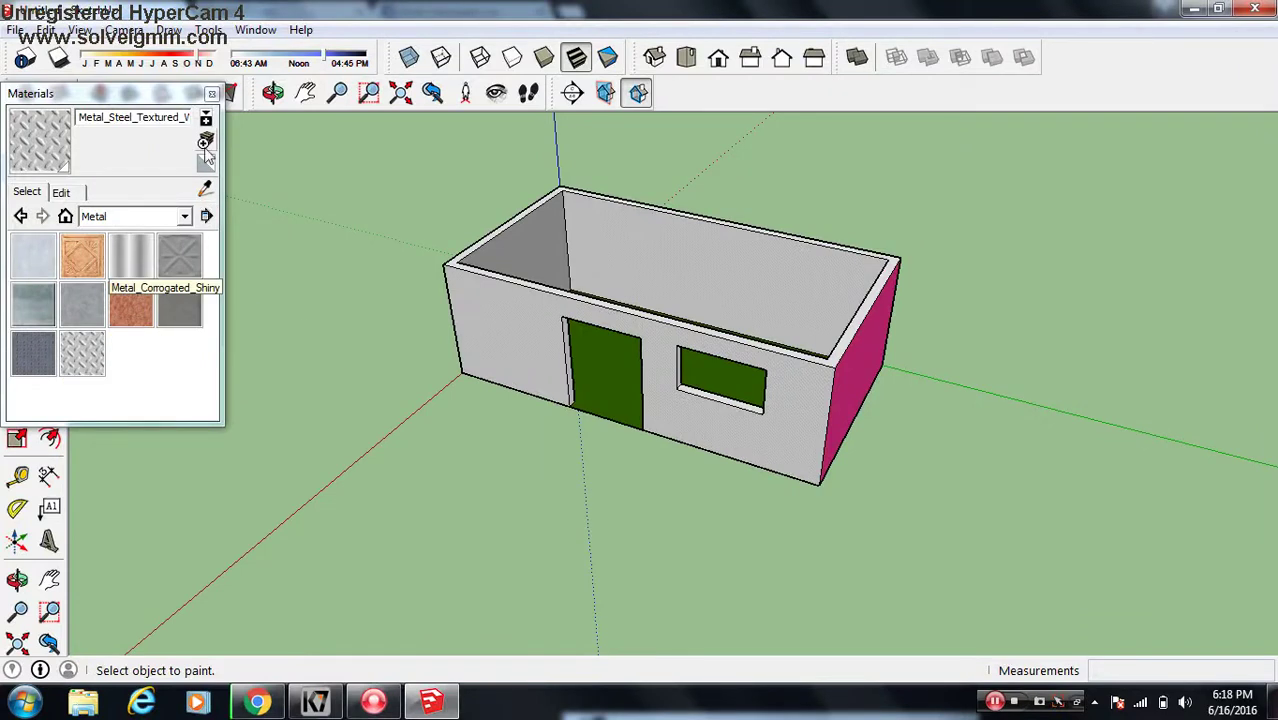
pyautogui.click(66, 193)
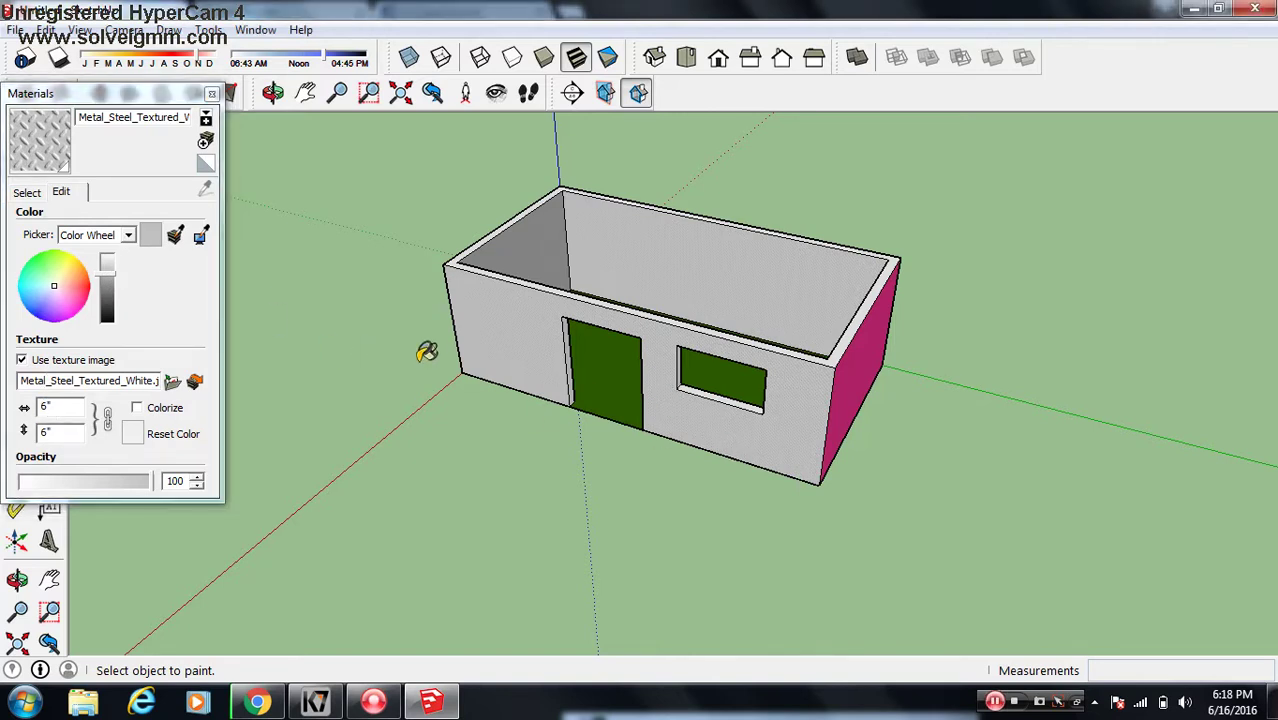
# Step: Set the steel texture width to 2' and repaint the wall with it
pyautogui.scroll(3, 756, 408)
pyautogui.scroll(3, 742, 334)
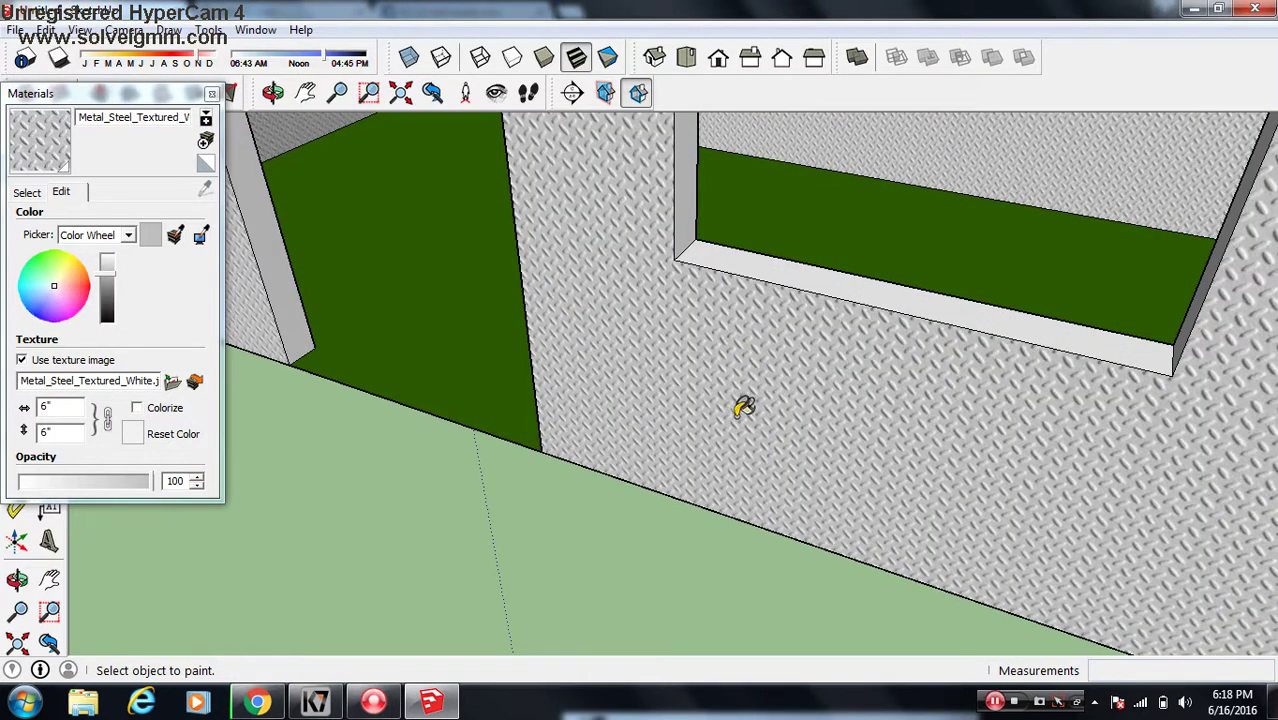
pyautogui.doubleClick(45, 408)
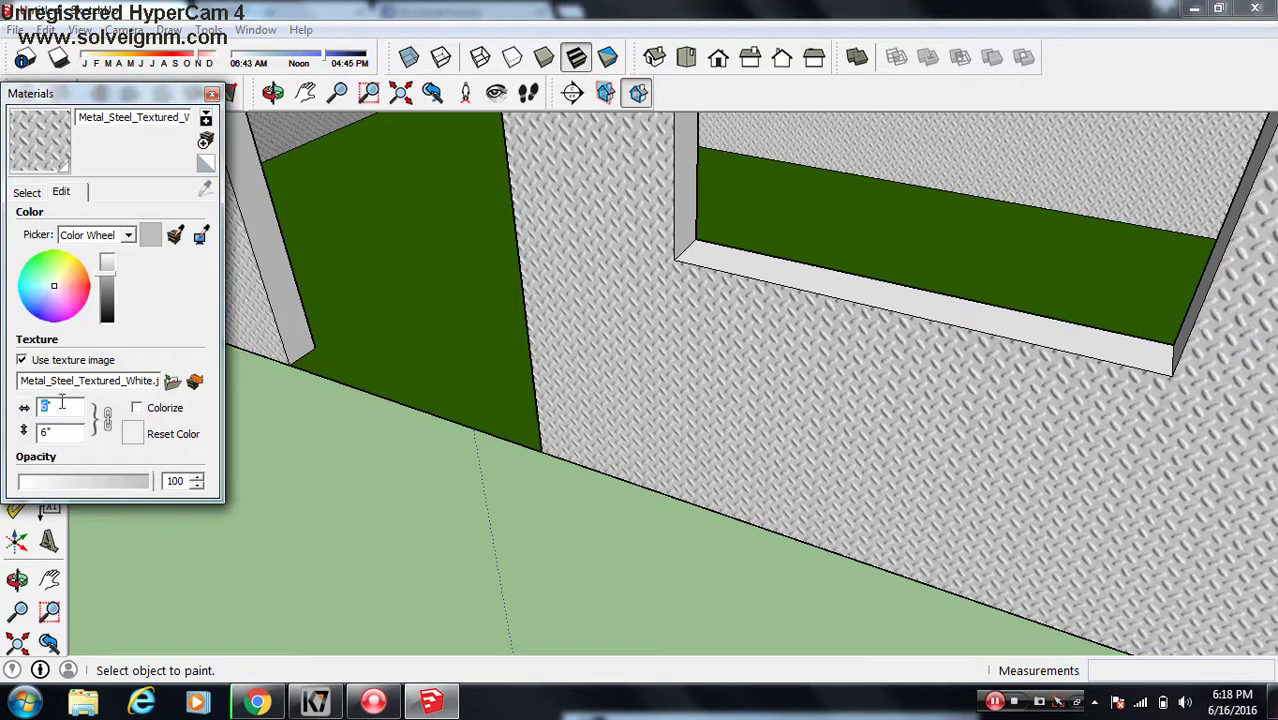
pyautogui.write("2'")
pyautogui.press('Return')
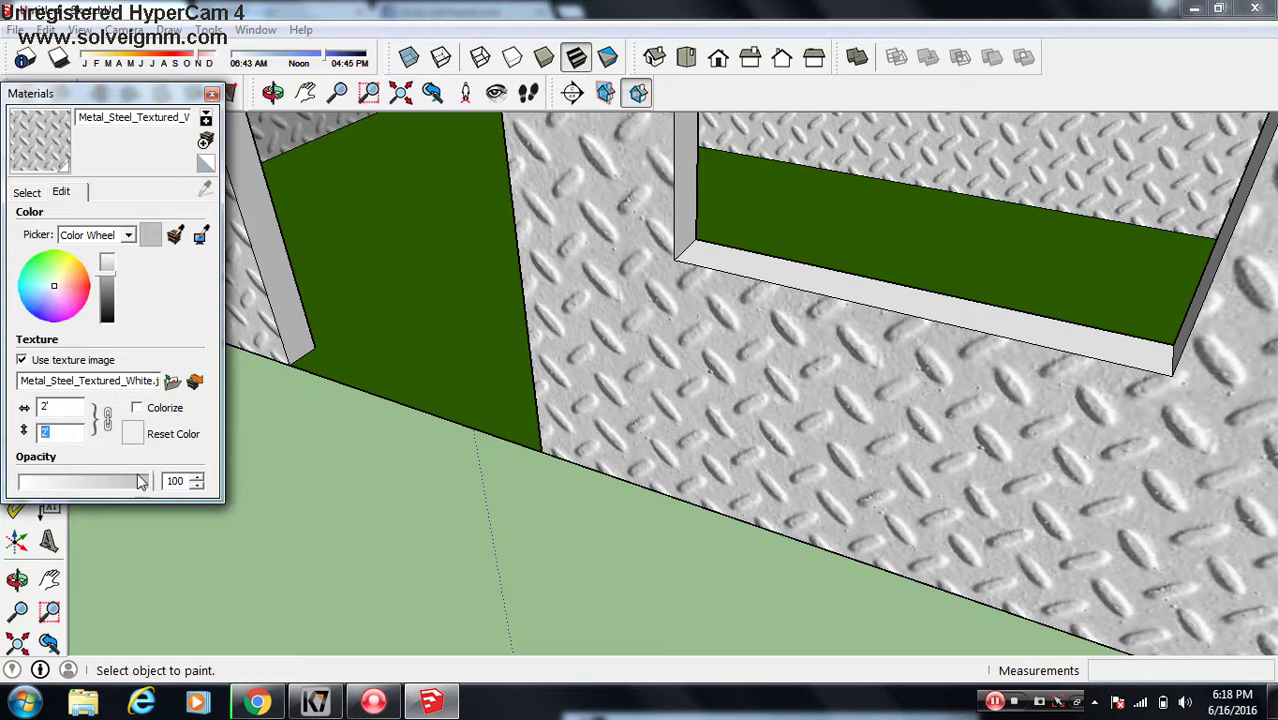
pyautogui.click(45, 193)
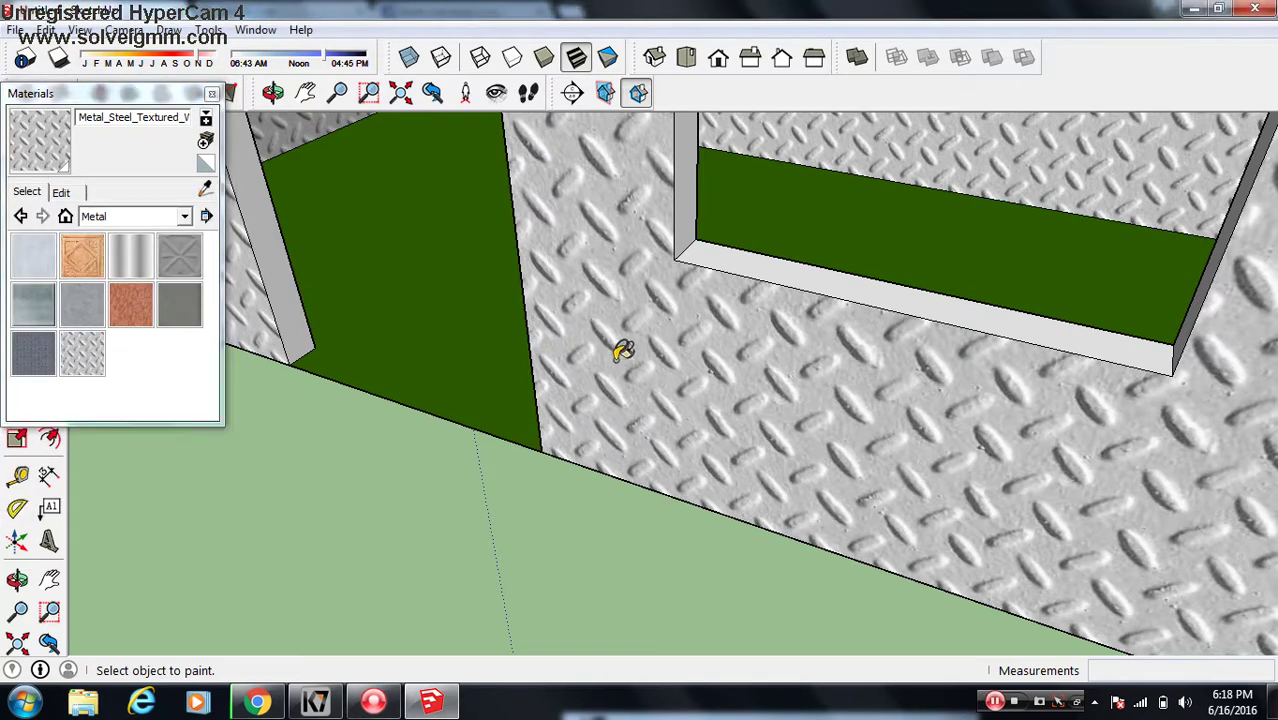
pyautogui.click(82, 352)
pyautogui.click(717, 356)
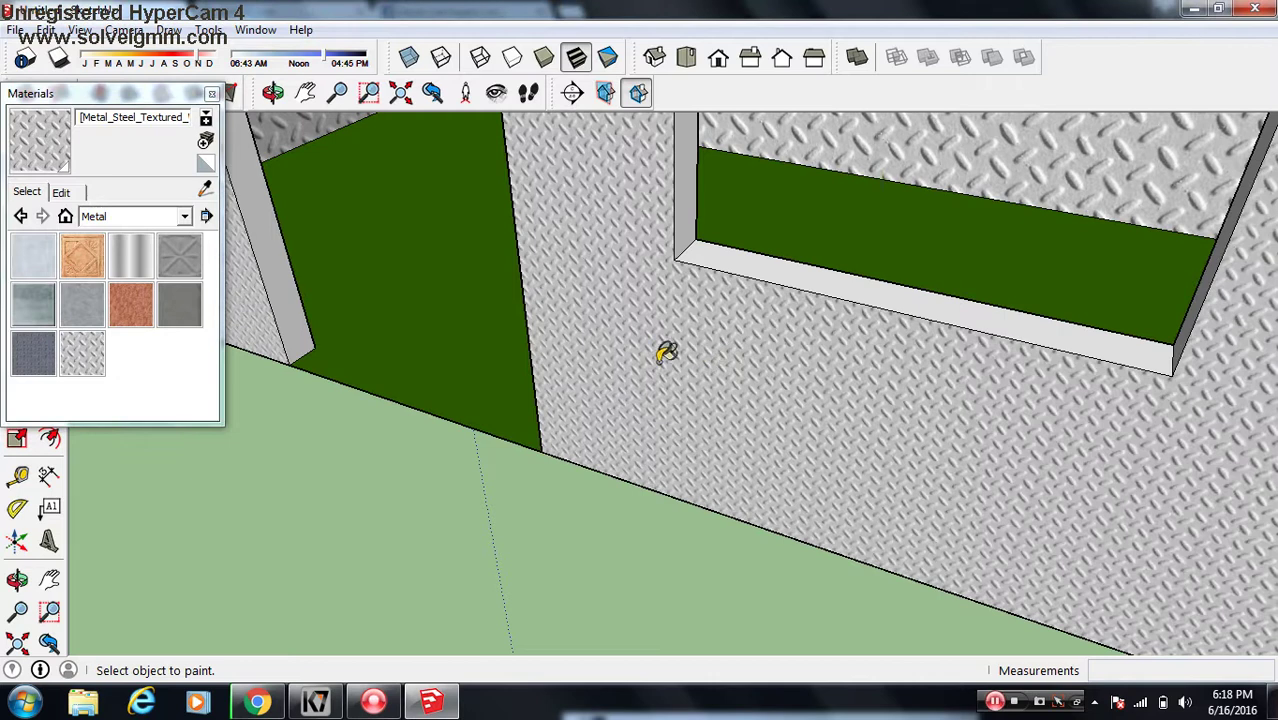
# Step: Reapply the 2' steel texture width and orbit out to view the whole building
pyautogui.click(63, 192)
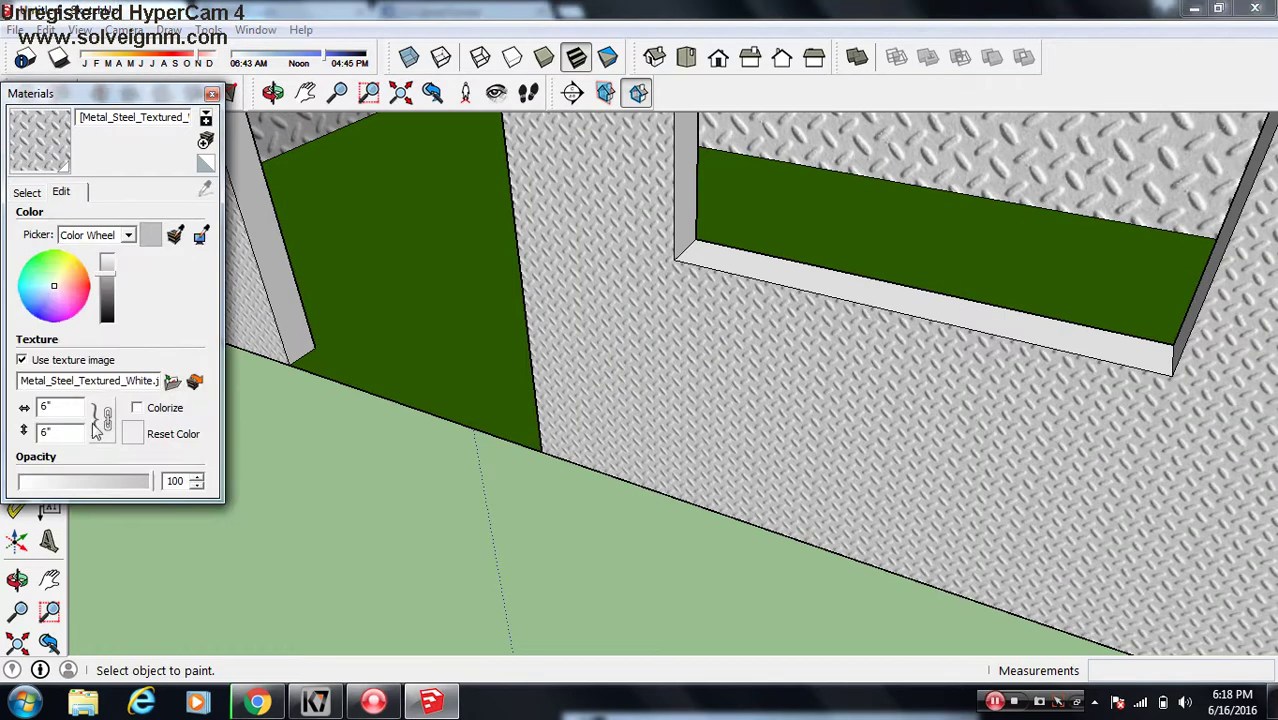
pyautogui.write("'")
pyautogui.press('Return')
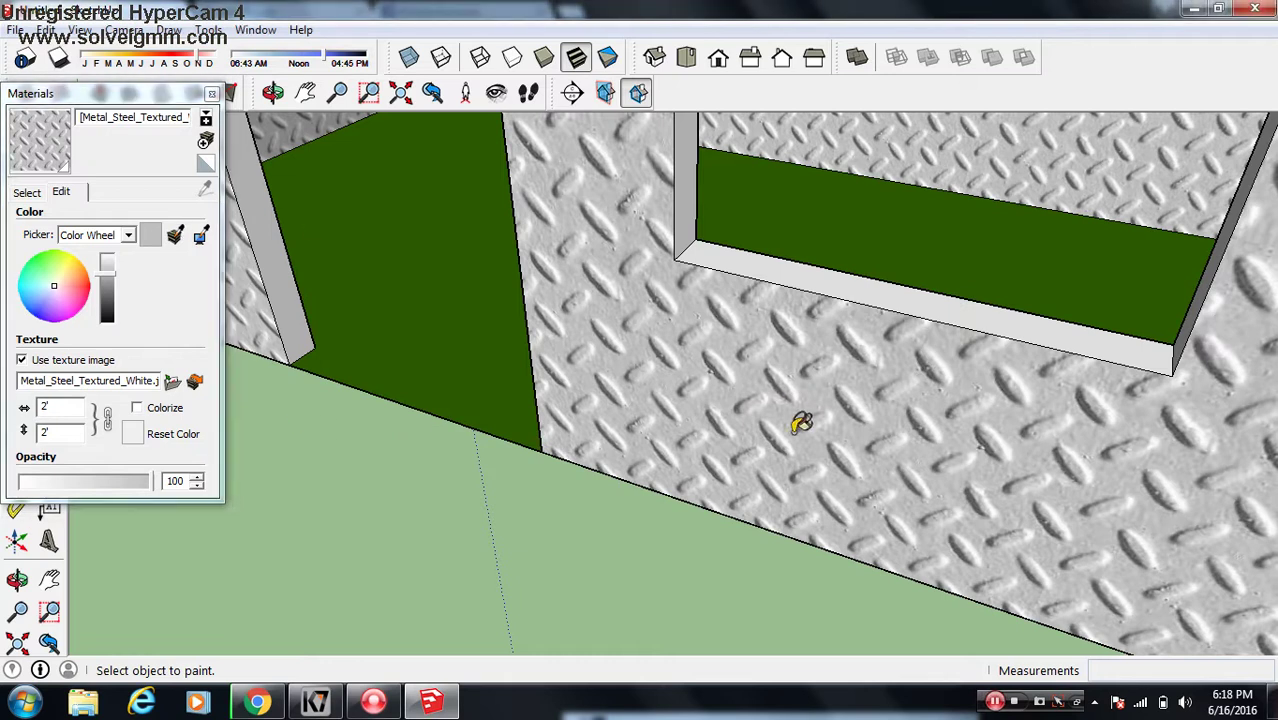
pyautogui.scroll(-3, 802, 422)
pyautogui.scroll(-3, 833, 442)
pyautogui.scroll(-2, 872, 437)
pyautogui.scroll(3, 856, 431)
pyautogui.scroll(-3, 824, 574)
pyautogui.moveTo(824, 574); pyautogui.dragTo(865, 512, button='middle')
pyautogui.scroll(3, 860, 490)
pyautogui.scroll(3, 852, 430)
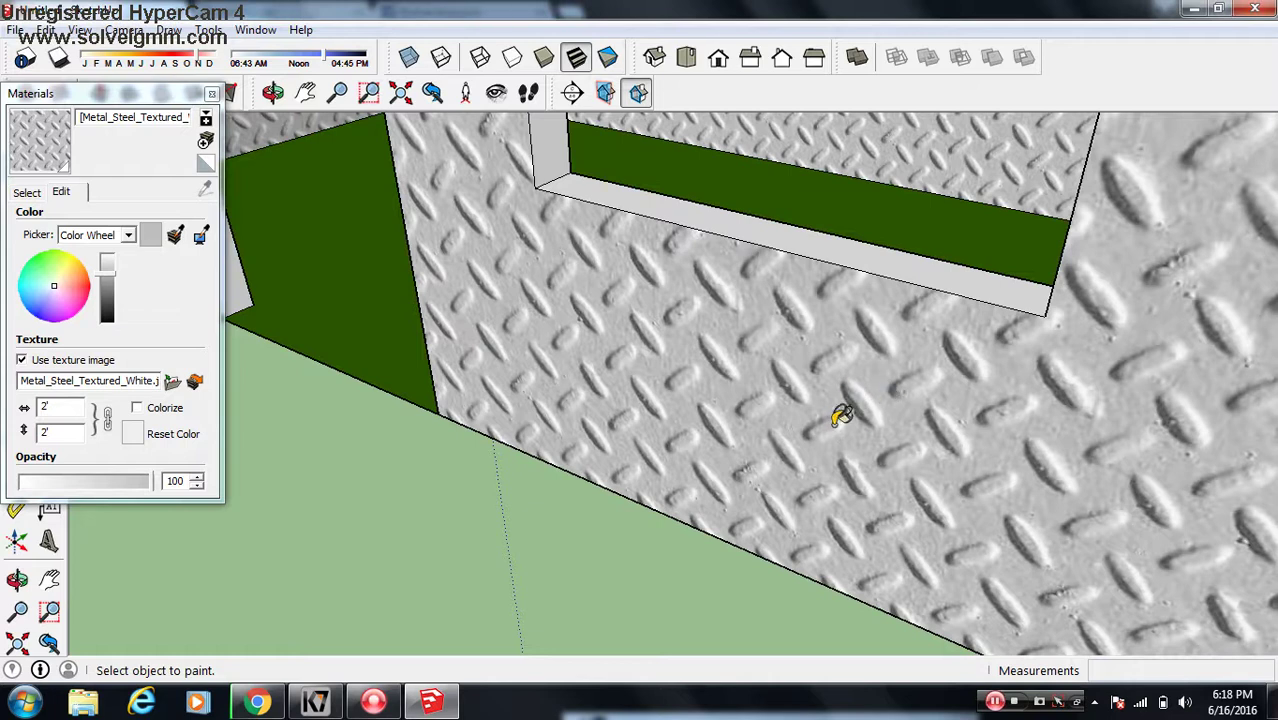
pyautogui.scroll(-5, 864, 405)
pyautogui.moveTo(864, 405)
pyautogui.mouseDown(button='middle')
pyautogui.moveTo(873, 465)
pyautogui.moveTo(344, 454)
pyautogui.mouseUp(button='middle')
pyautogui.click(27, 192)
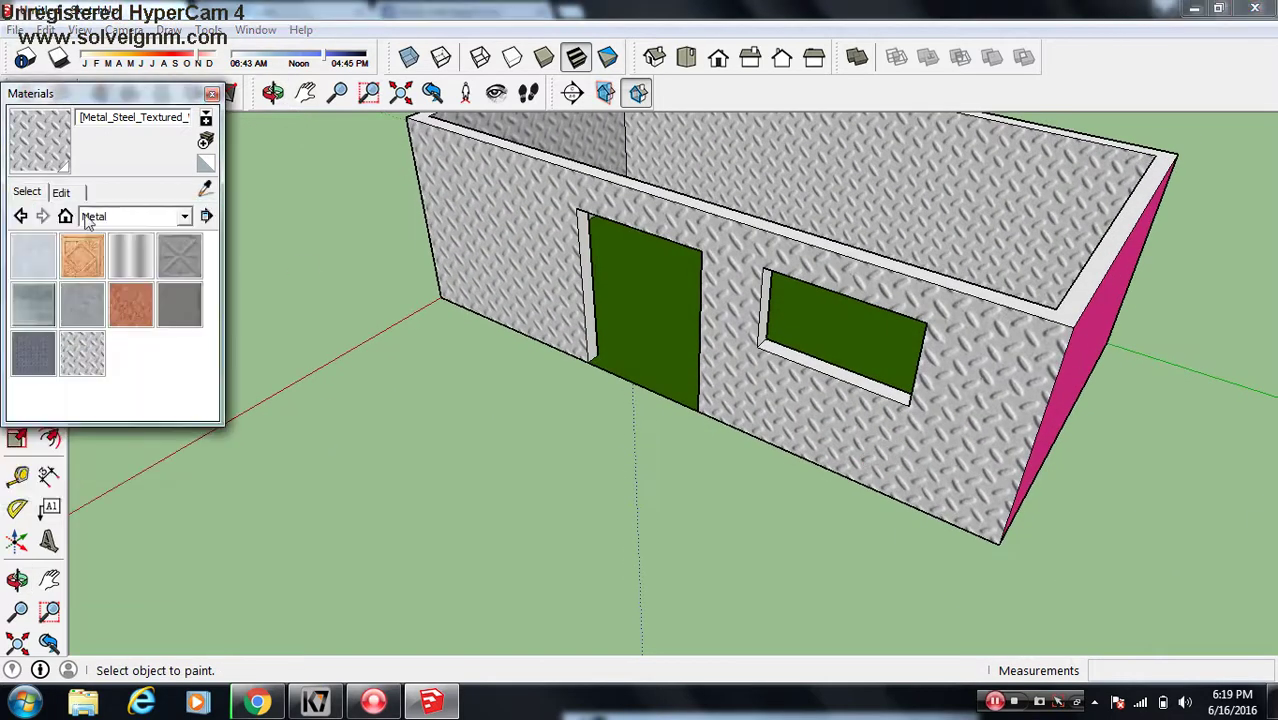
# Step: Try the Stone and Vegetation libraries and paint the door opening with Vegetation_Blur7 grass
pyautogui.click(185, 218)
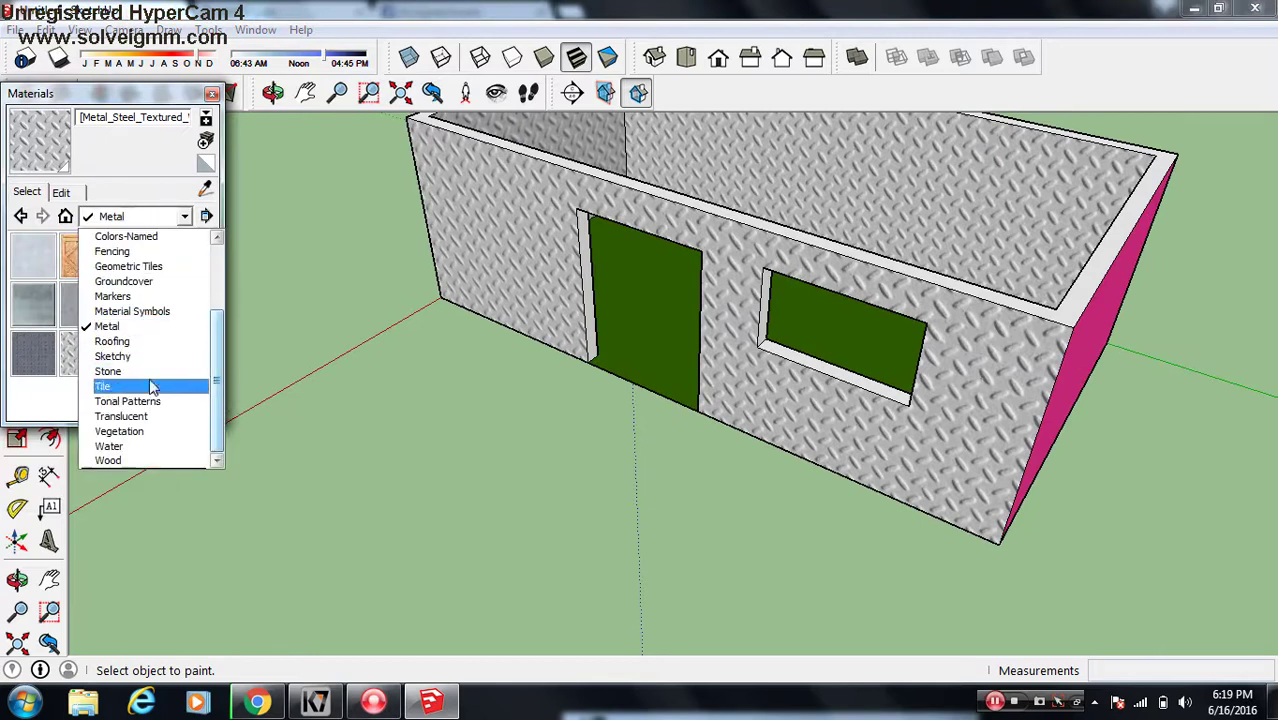
pyautogui.click(212, 373)
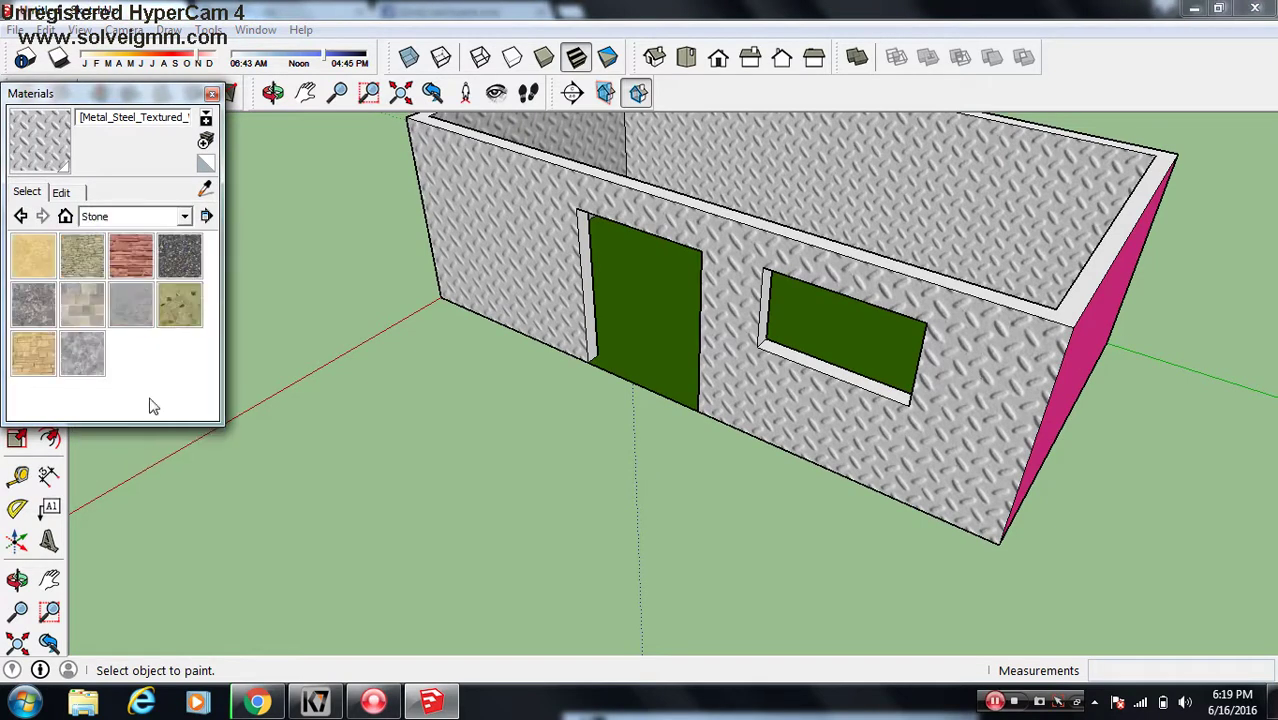
pyautogui.click(185, 216)
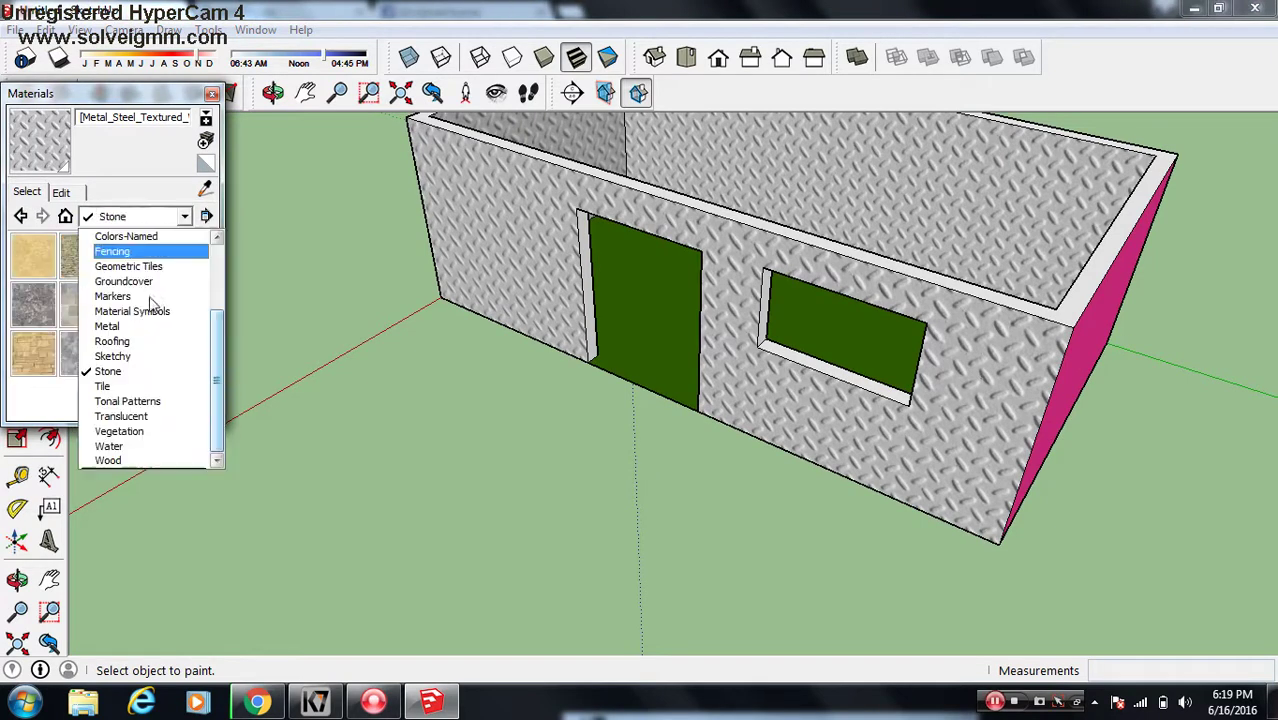
pyautogui.click(166, 442)
pyautogui.moveTo(570, 353); pyautogui.dragTo(527, 382, button='middle')
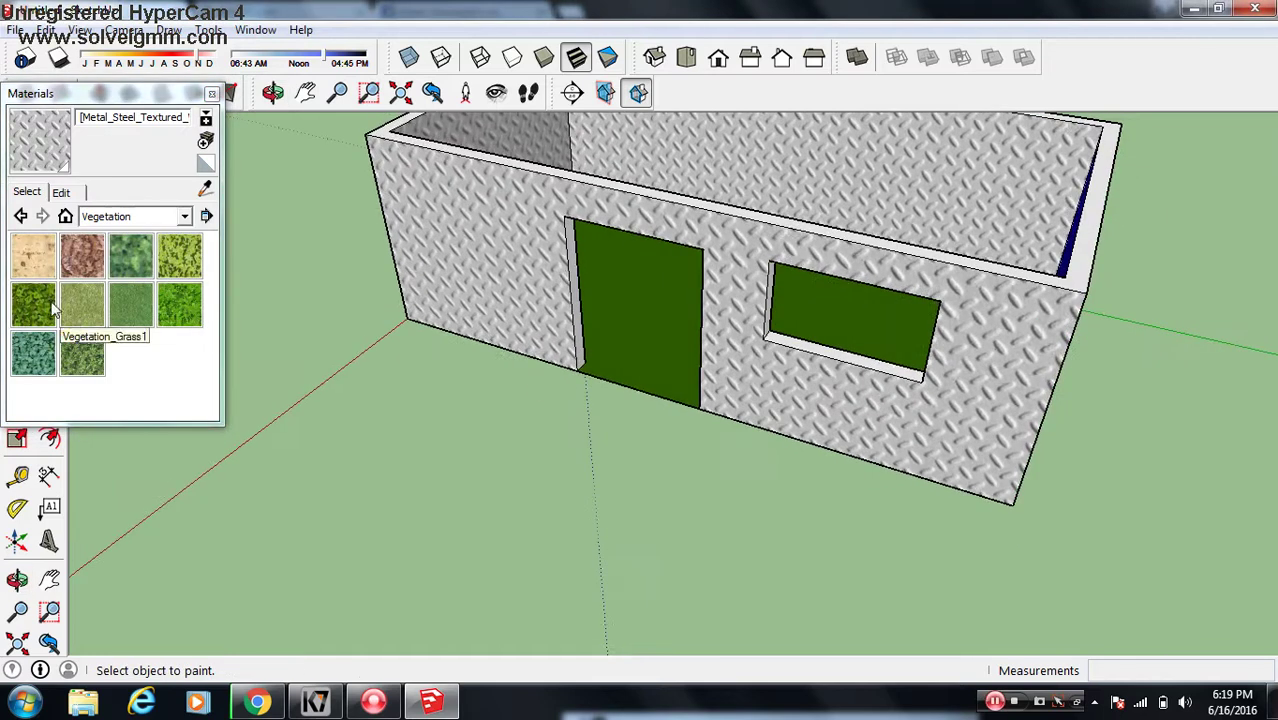
pyautogui.click(38, 305)
pyautogui.click(640, 310)
pyautogui.scroll(5, 648, 320)
pyautogui.scroll(-3, 651, 340)
pyautogui.scroll(-4, 643, 345)
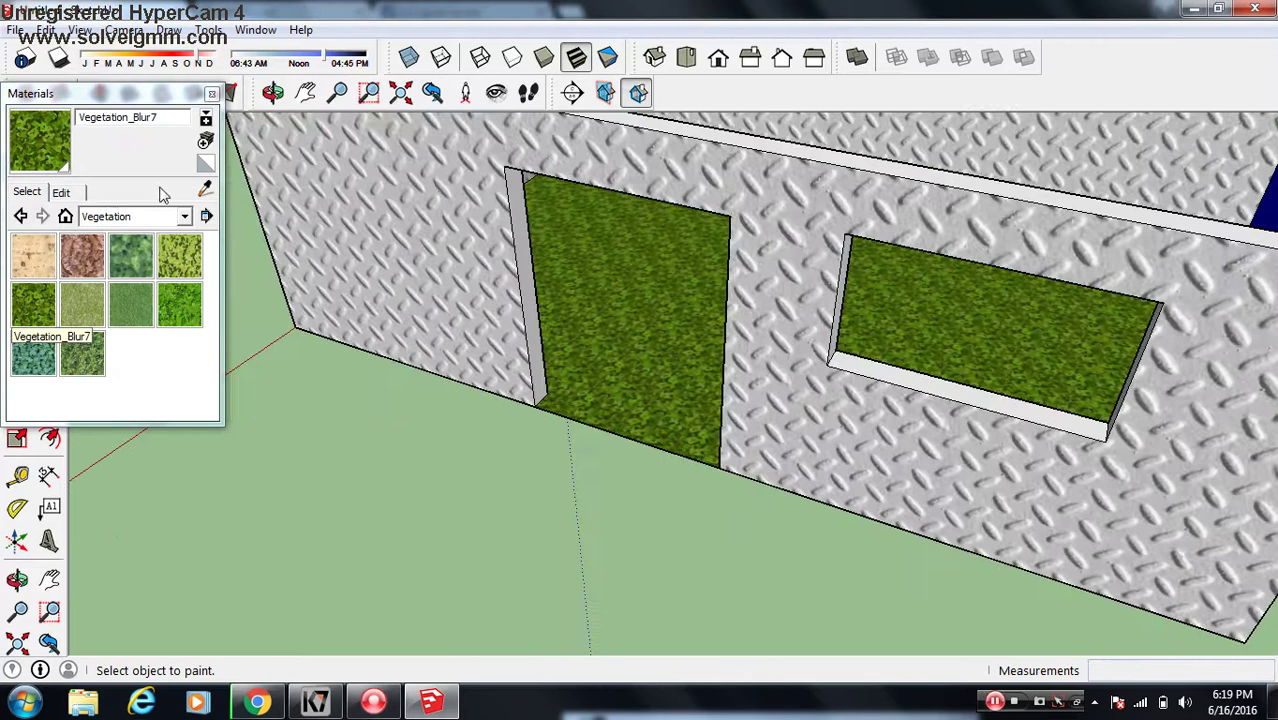
# Step: Repaint the door and window faces with Tile_Limestone_Multi from the Tile library
pyautogui.click(150, 217)
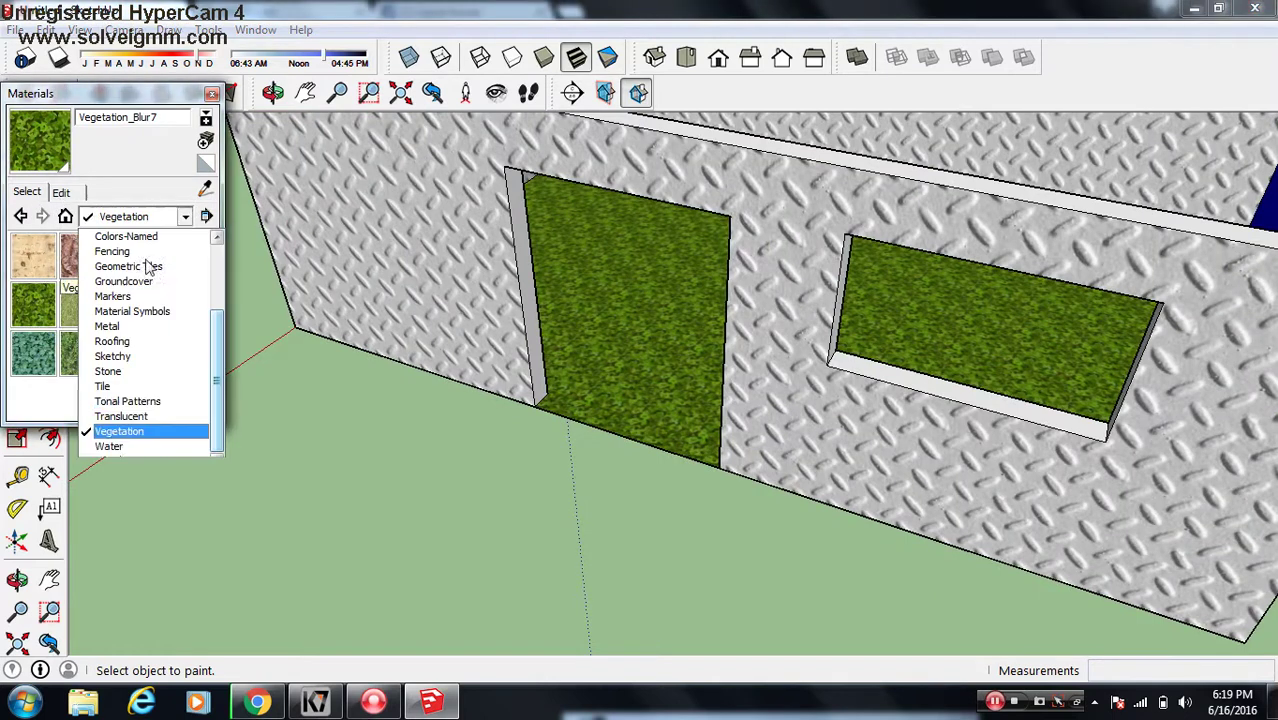
pyautogui.click(155, 387)
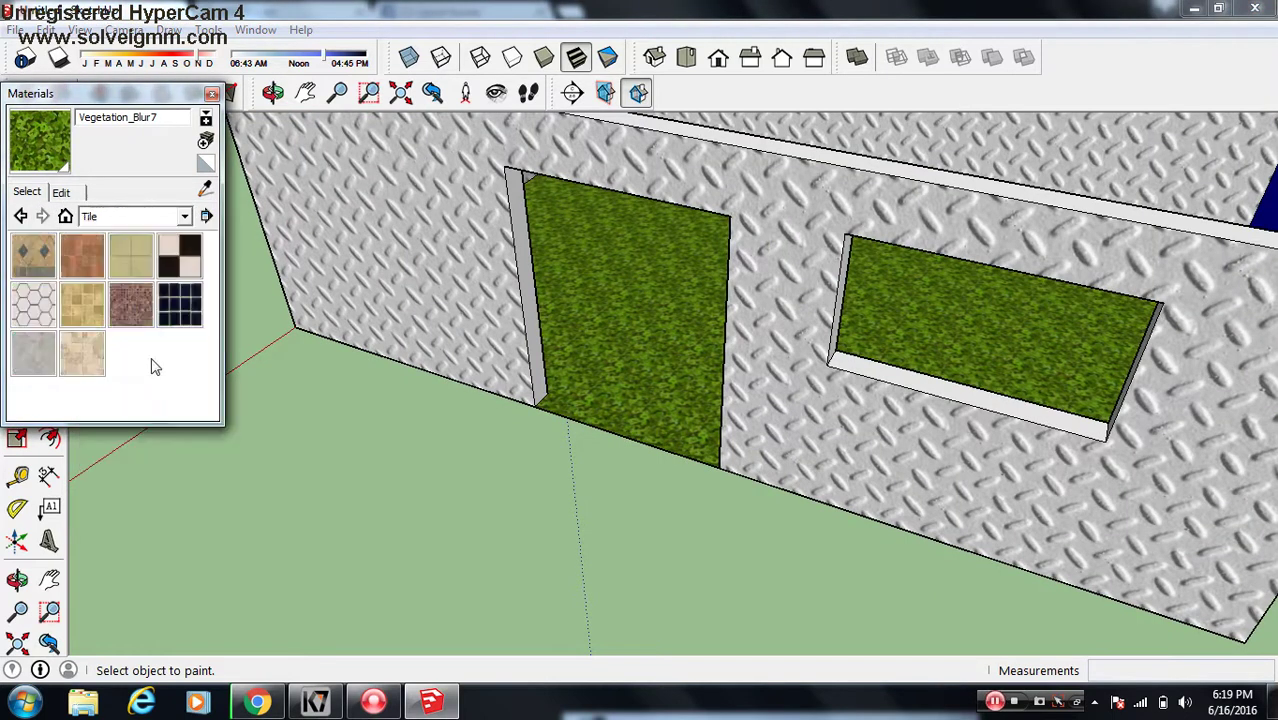
pyautogui.click(80, 305)
pyautogui.keyDown('shift'); pyautogui.click(609, 373); pyautogui.keyUp('shift')
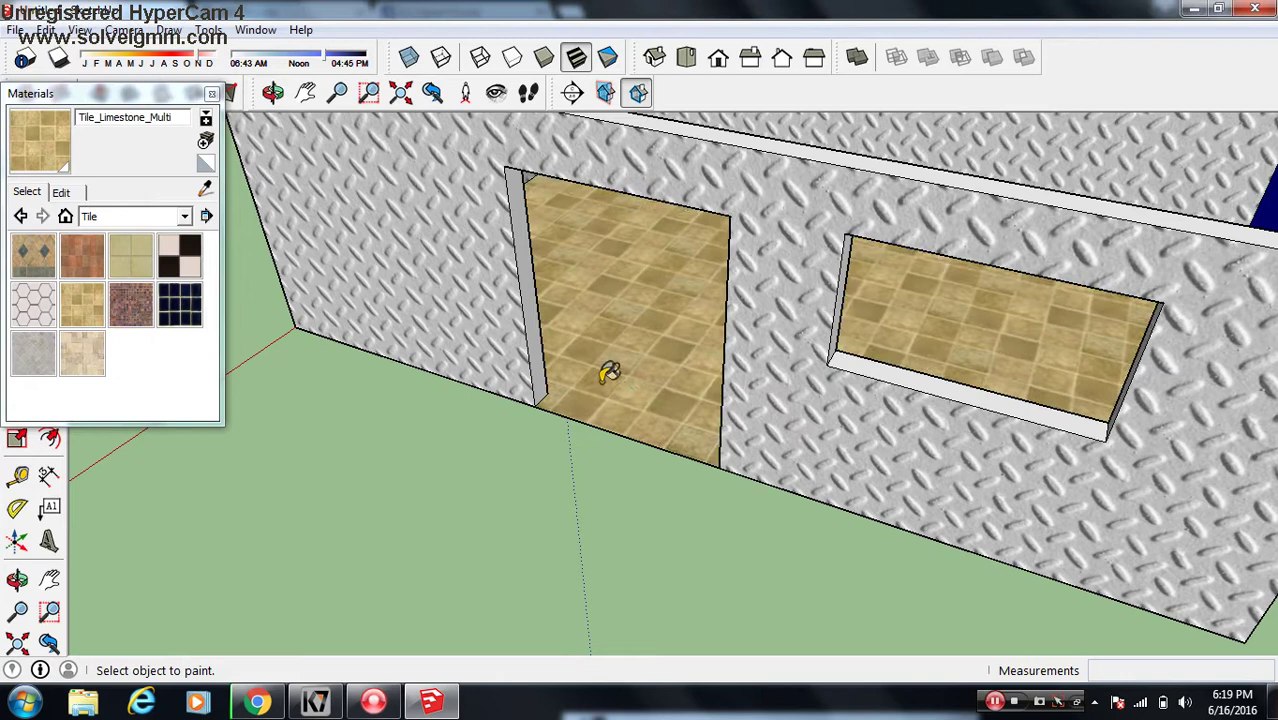
pyautogui.moveTo(609, 373); pyautogui.dragTo(699, 343, button='middle')
pyautogui.scroll(-3, 599, 308)
pyautogui.moveTo(599, 308)
pyautogui.mouseDown(button='middle')
pyautogui.moveTo(836, 380)
pyautogui.moveTo(679, 341)
pyautogui.mouseUp(button='middle')
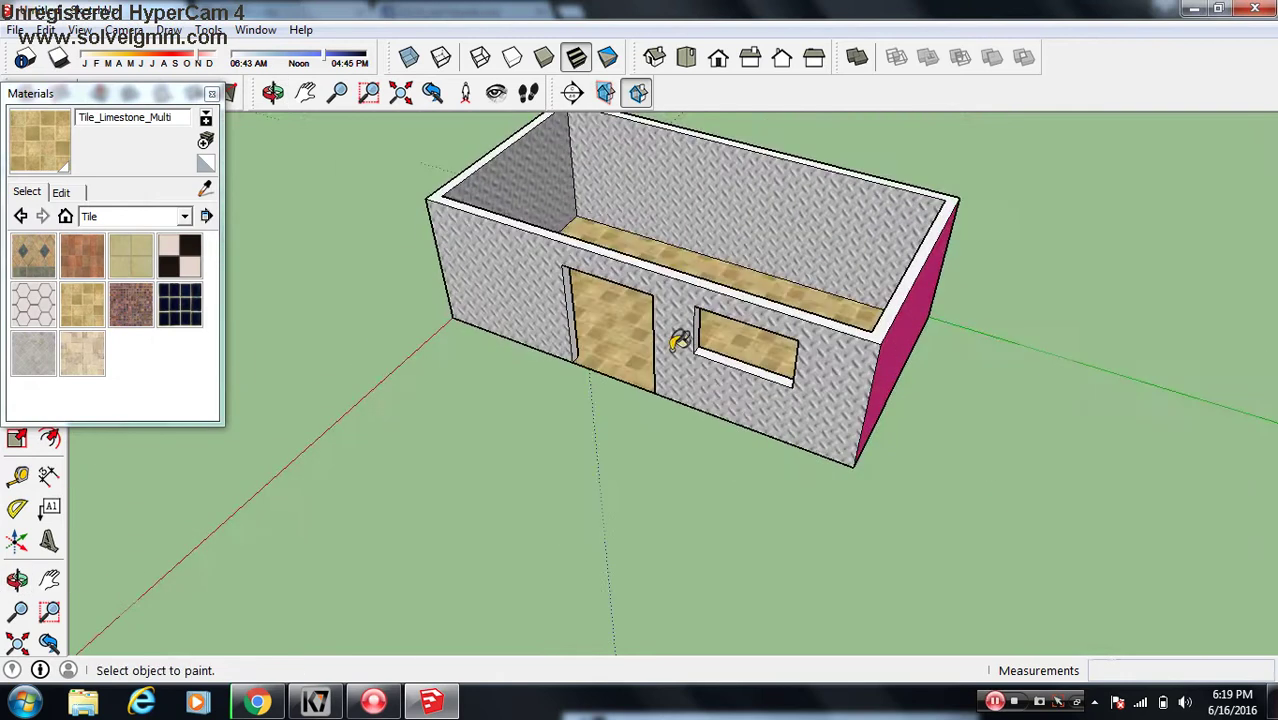
# Step: Browse Geometric Tiles, then pick dark grey Color_006 from the Colors library
pyautogui.click(184, 216)
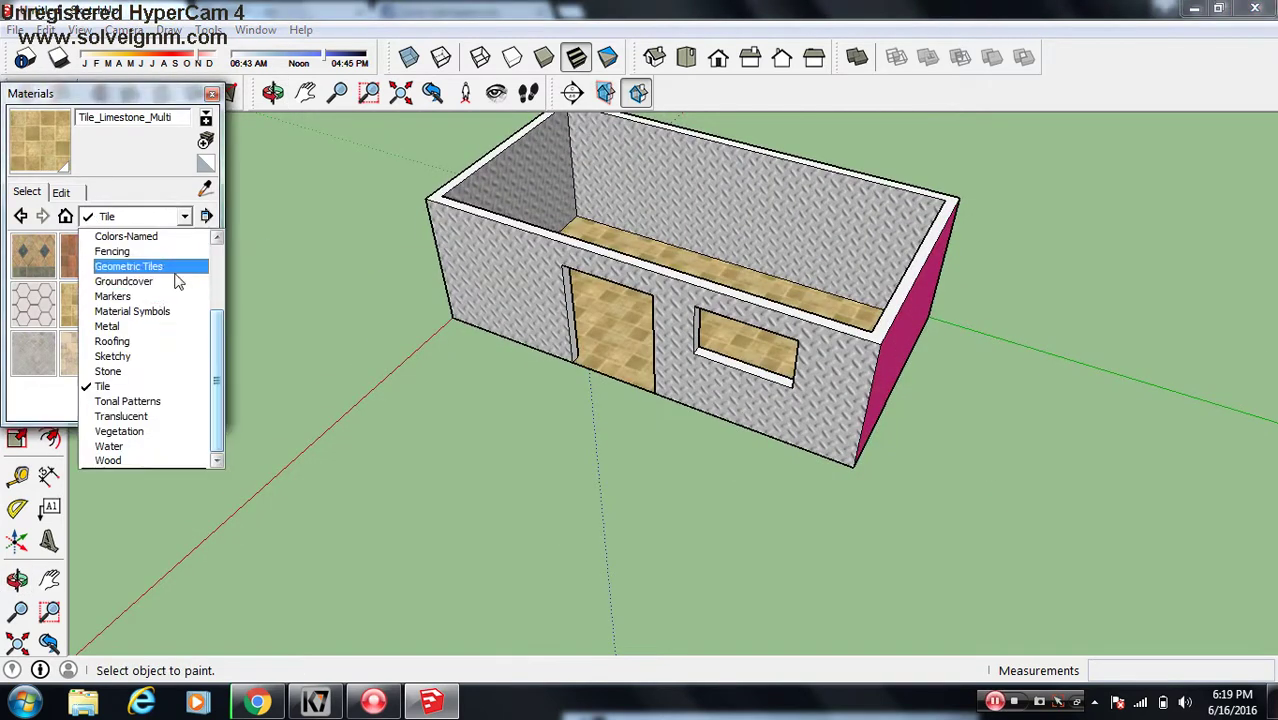
pyautogui.click(174, 270)
pyautogui.click(164, 216)
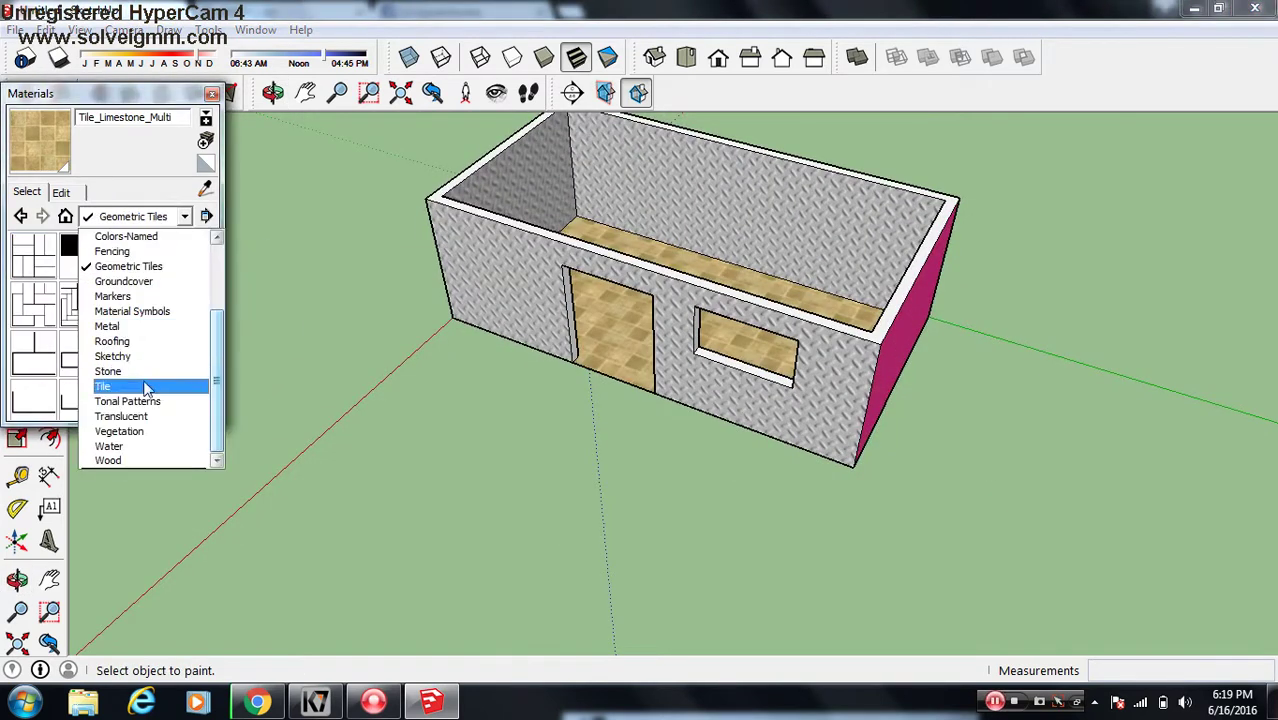
pyautogui.scroll(2, 220, 320)
pyautogui.scroll(1, 220, 320)
pyautogui.click(120, 326)
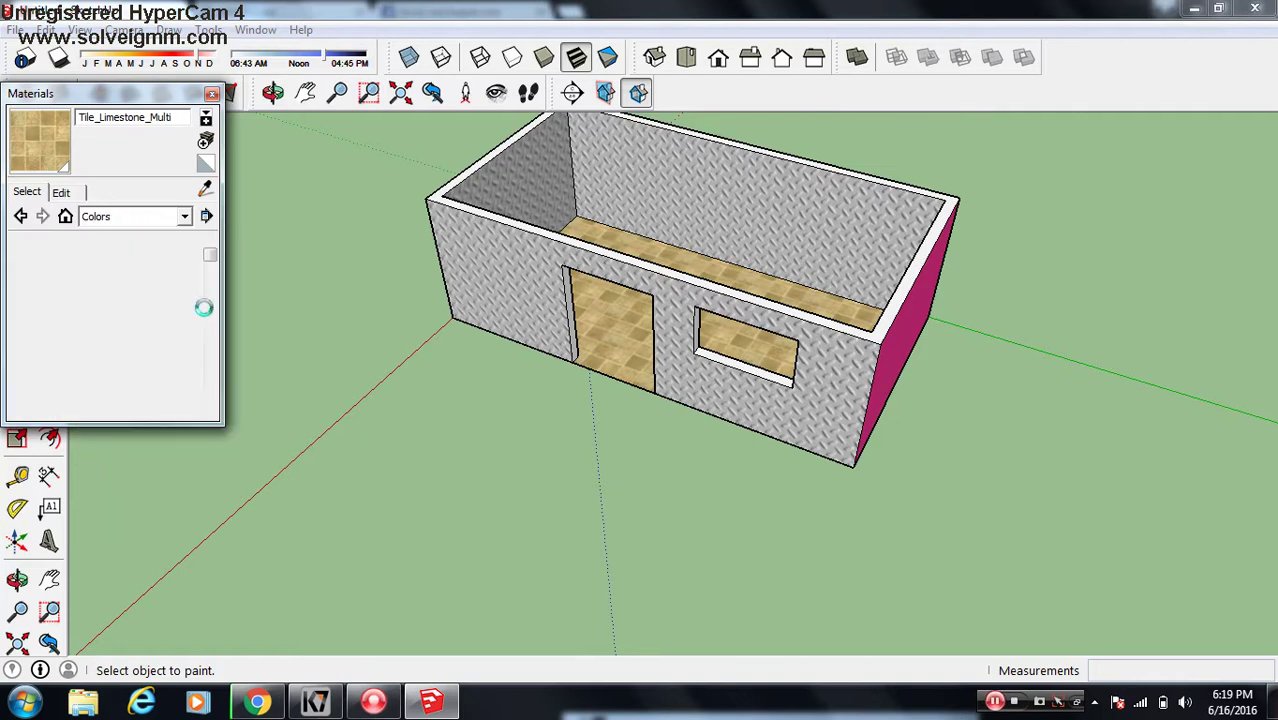
pyautogui.click(141, 350)
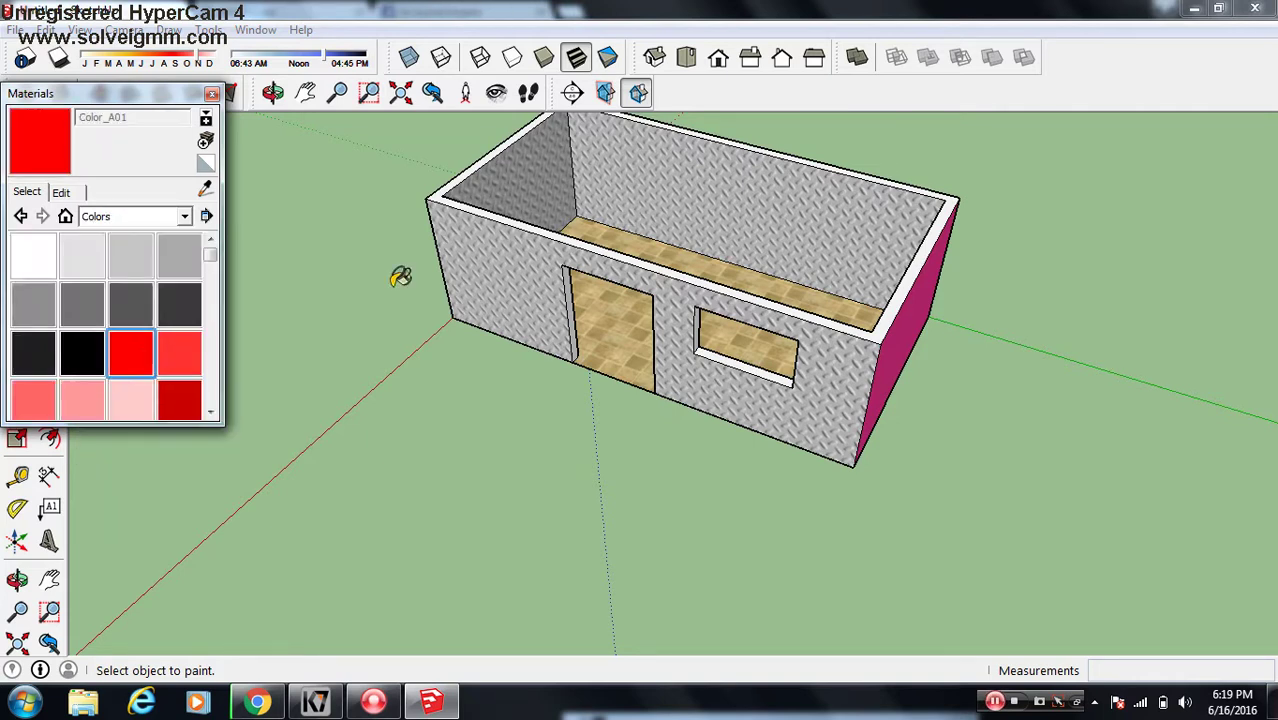
pyautogui.click(129, 307)
# Step: Paint the outer, inner left, back and magenta end walls dark grey Color_006
pyautogui.click(537, 247)
pyautogui.click(571, 163)
pyautogui.click(719, 200)
pyautogui.click(889, 365)
pyautogui.moveTo(864, 354); pyautogui.dragTo(528, 357, button='middle')
pyautogui.scroll(2, 578, 343)
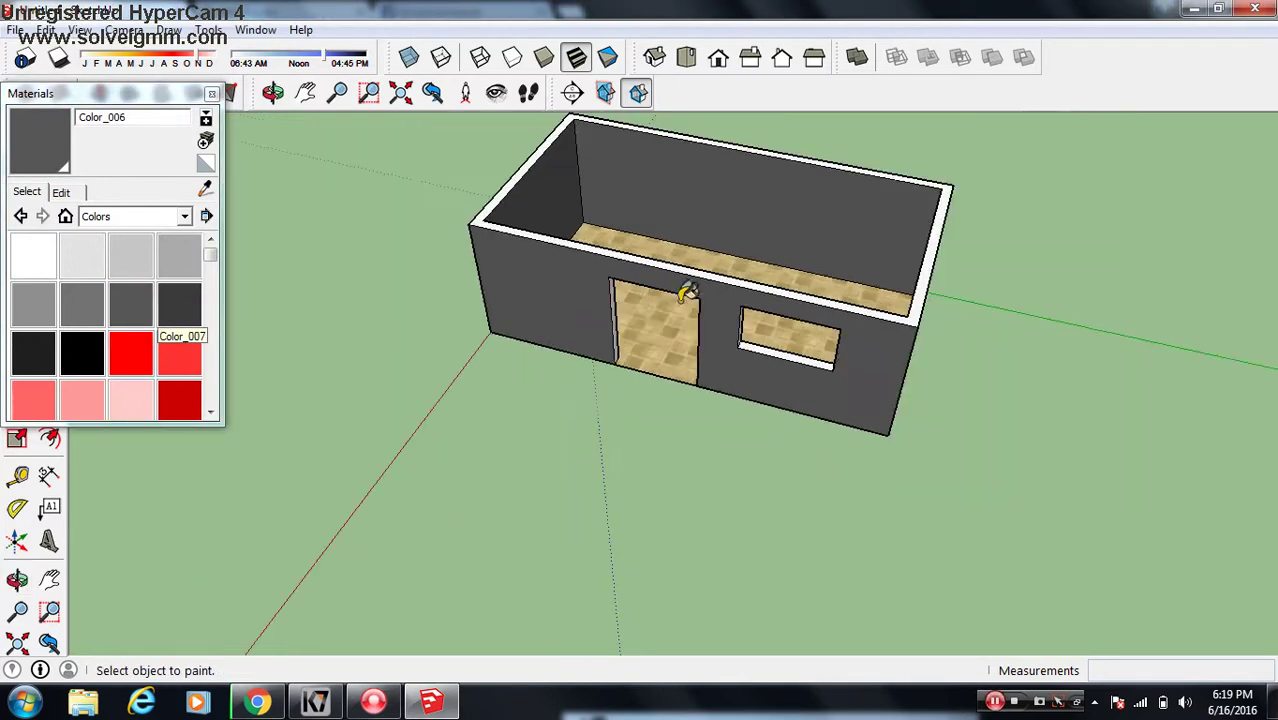
pyautogui.keyDown('shift'); pyautogui.moveTo(690, 285); pyautogui.dragTo(737, 352, button='middle'); pyautogui.keyUp('shift')
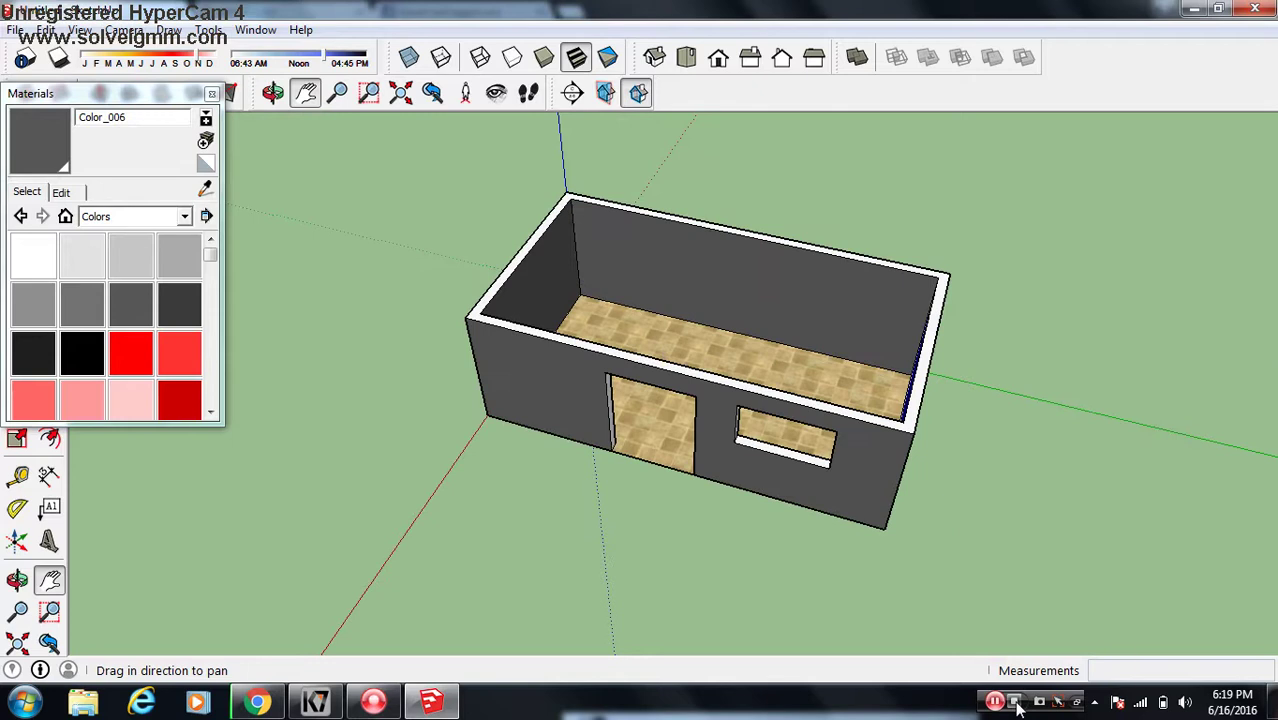
pyautogui.moveTo(856, 391); pyautogui.dragTo(802, 354, button='middle')
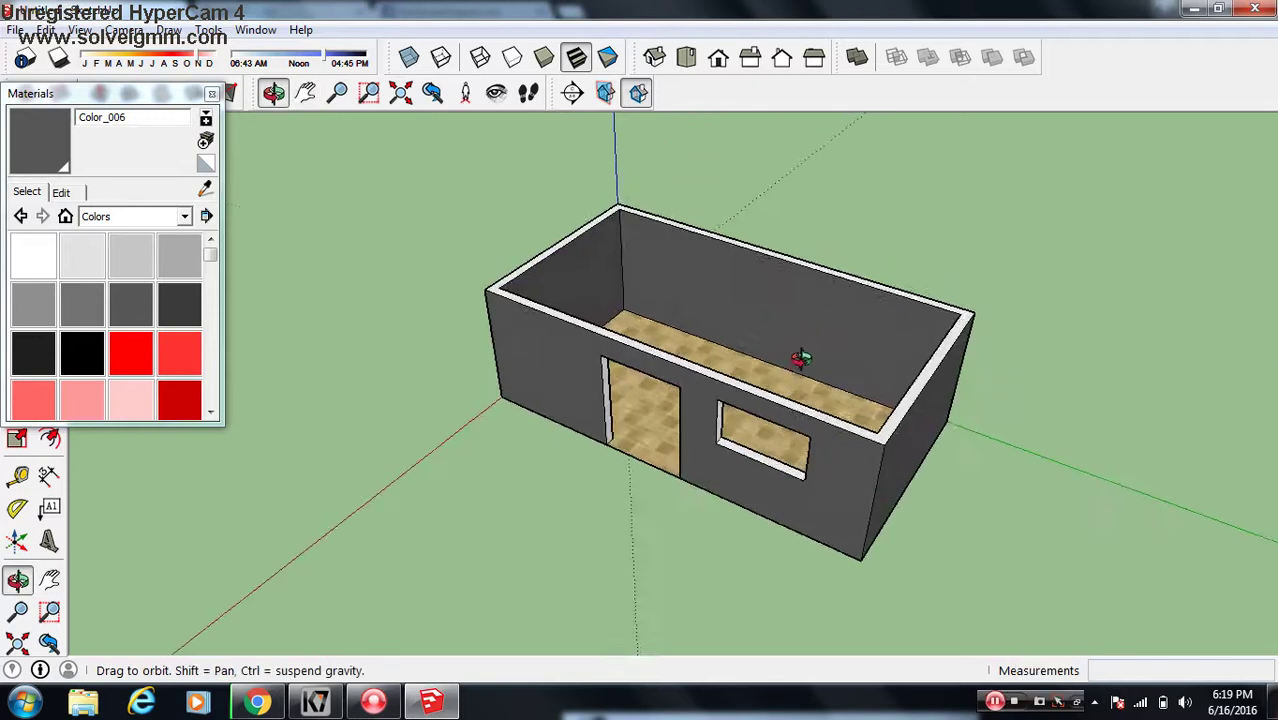
pyautogui.scroll(3, 738, 352)
pyautogui.scroll(-3, 738, 352)
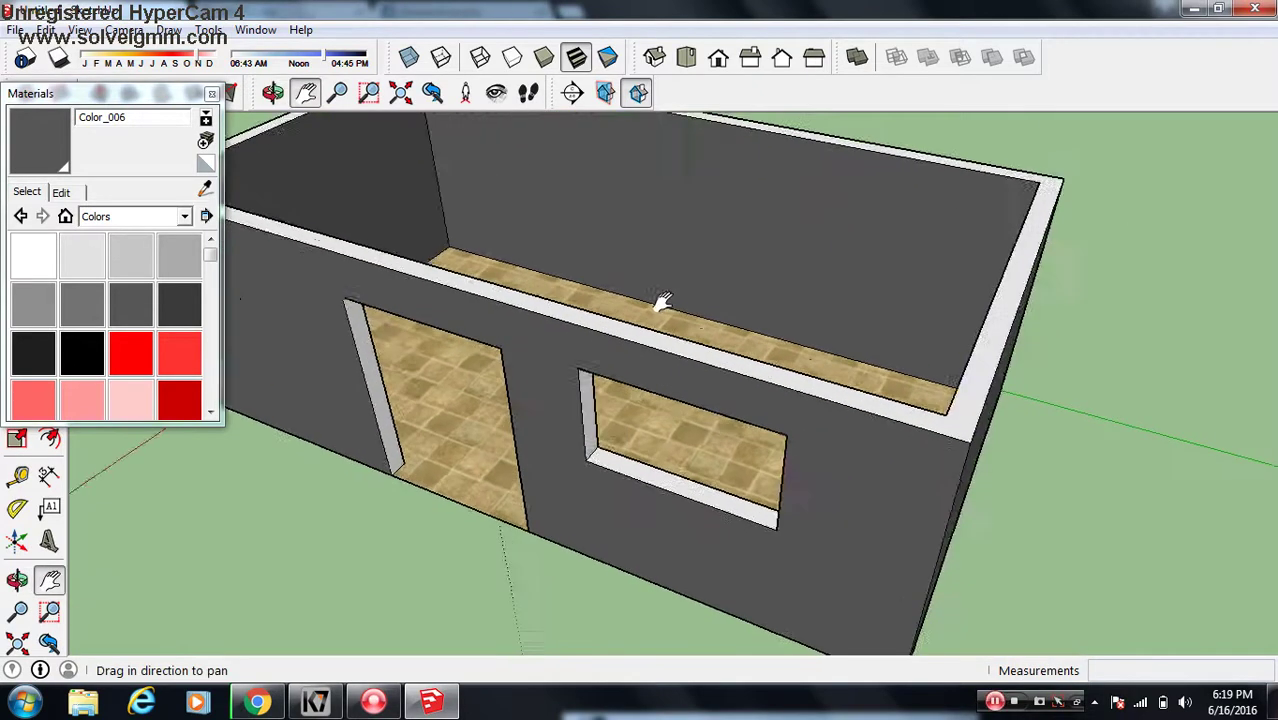
pyautogui.scroll(-3, 662, 300)
pyautogui.scroll(-1, 560, 316)
pyautogui.moveTo(651, 379); pyautogui.dragTo(651, 333, button='middle')
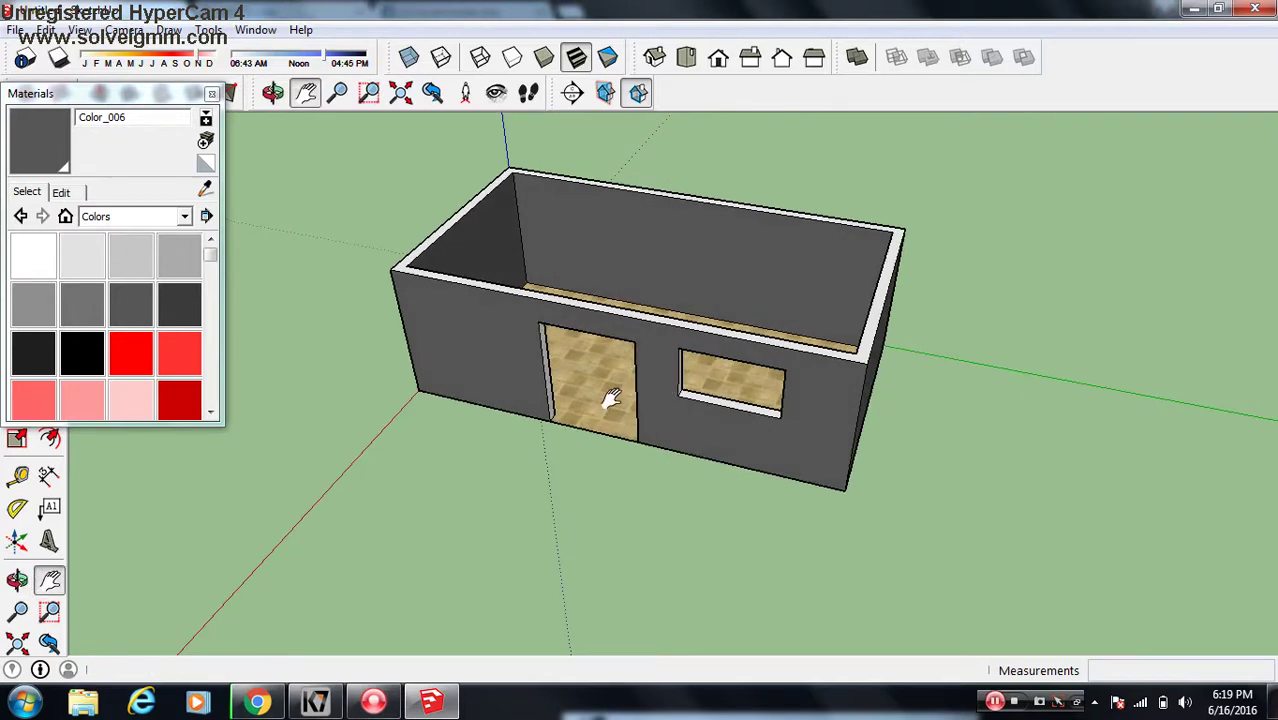
pyautogui.scroll(2, 608, 397)
pyautogui.scroll(-1, 619, 371)
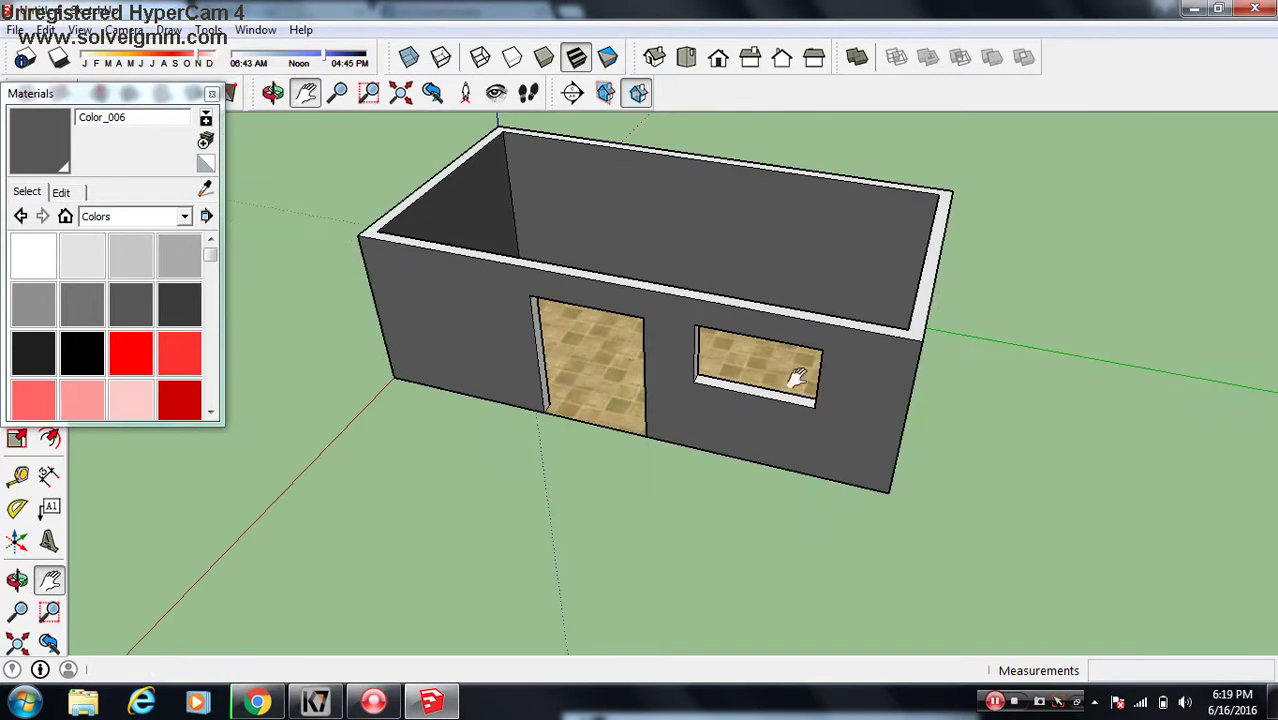
pyautogui.moveTo(797, 378); pyautogui.dragTo(736, 414, button='middle')
pyautogui.scroll(1, 648, 333)
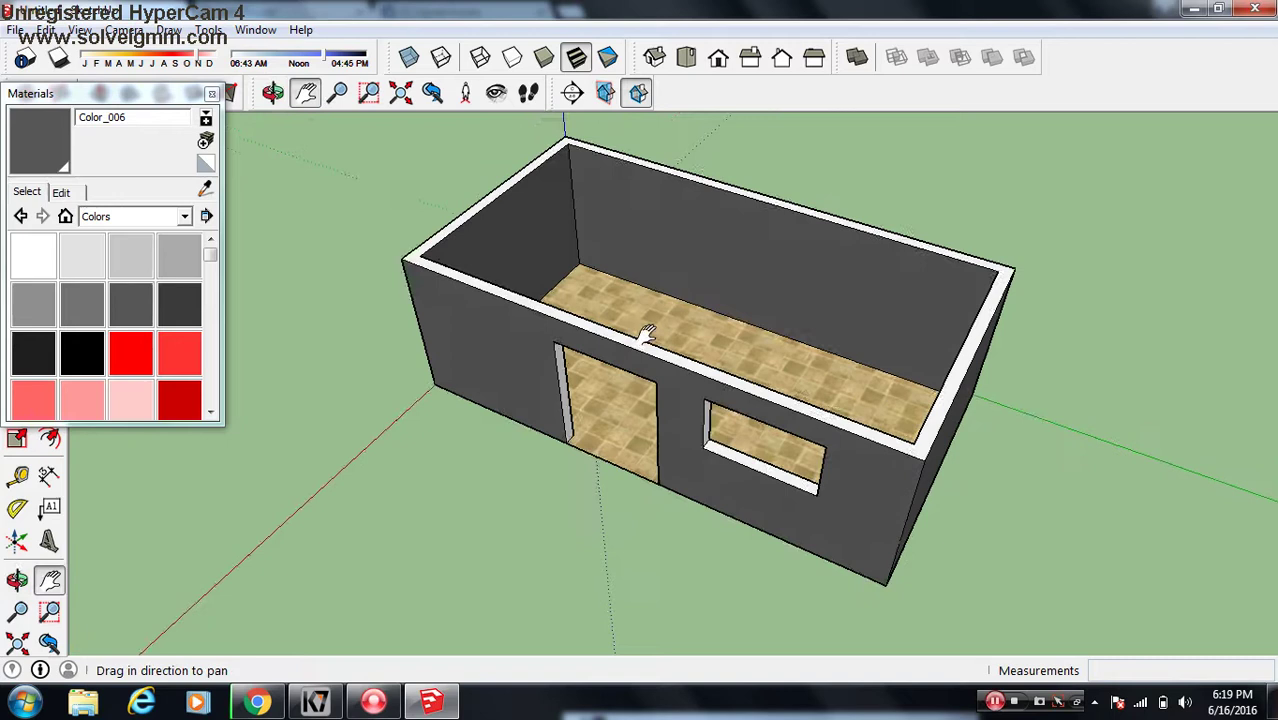
pyautogui.scroll(-1, 648, 333)
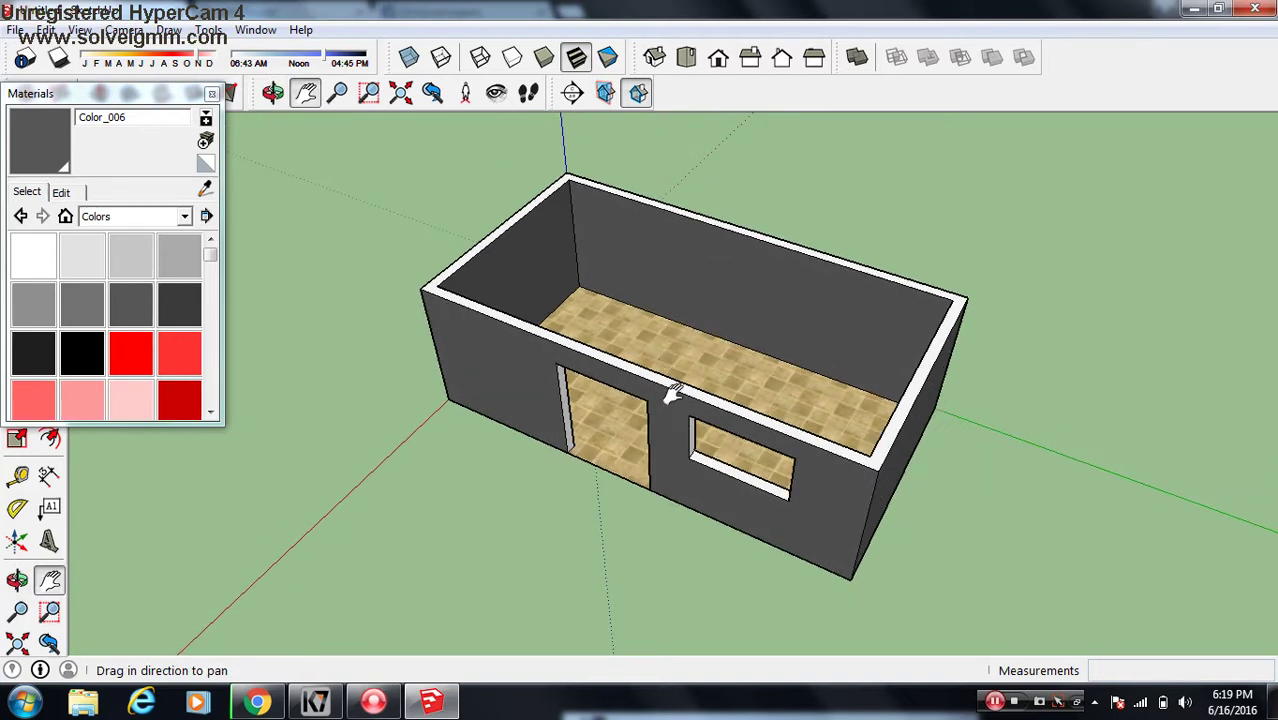
pyautogui.scroll(-2, 698, 405)
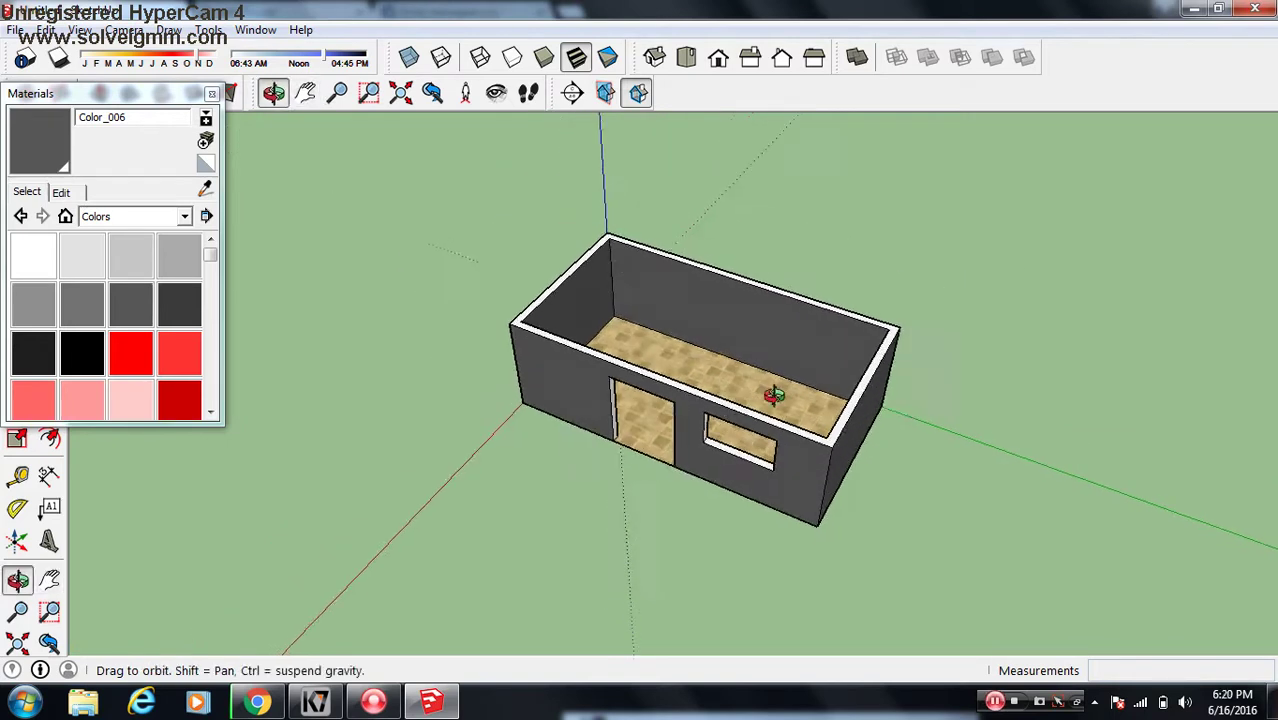
pyautogui.moveTo(770, 386); pyautogui.dragTo(750, 434, button='middle')
pyautogui.scroll(2, 775, 405)
pyautogui.scroll(-2, 775, 405)
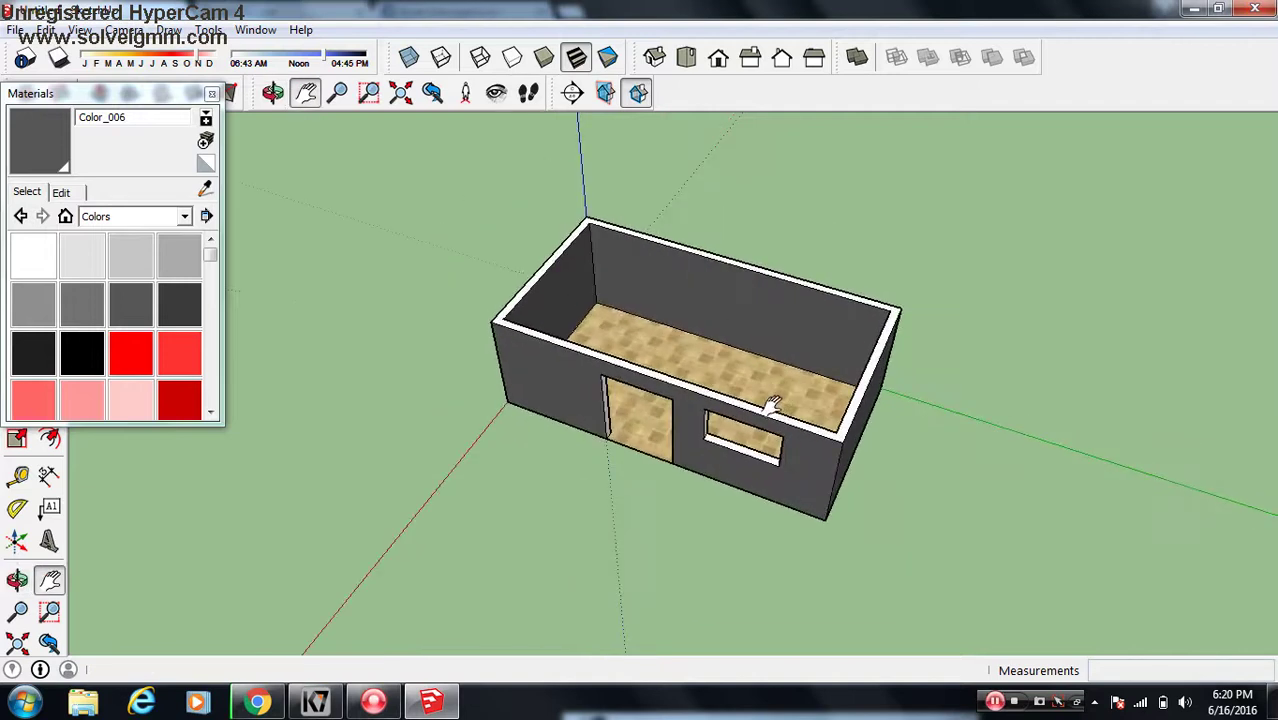